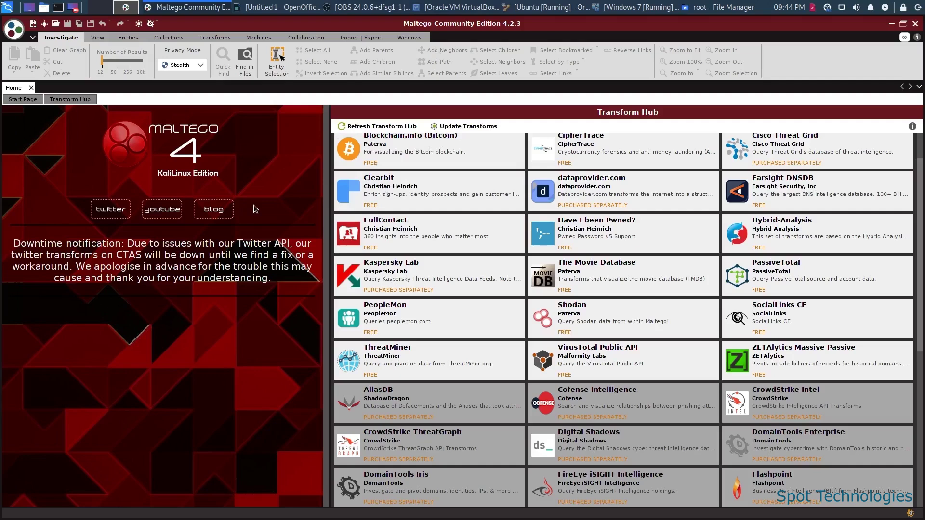
# Launch Maltego from the Kali menu's OSINT Analysis tools and create New Graph (1).
pyautogui.click(2, 4)
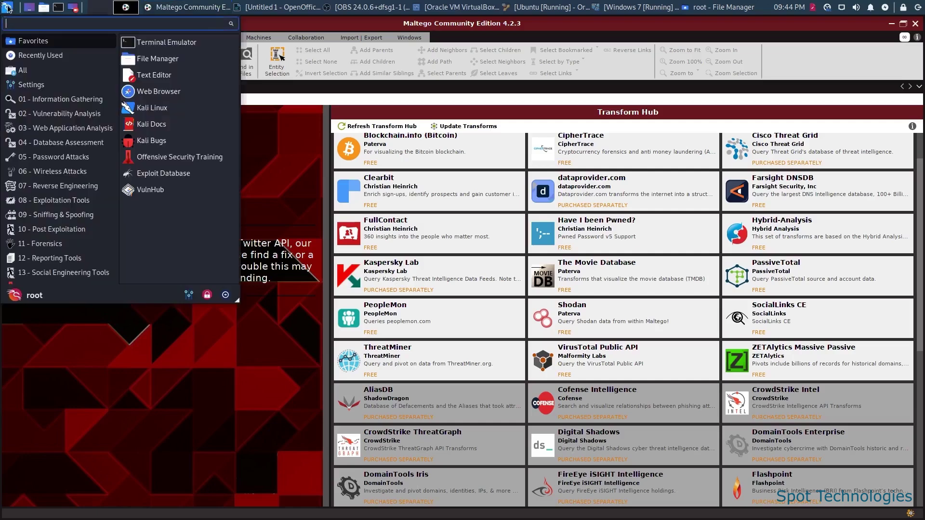
pyautogui.click(88, 103)
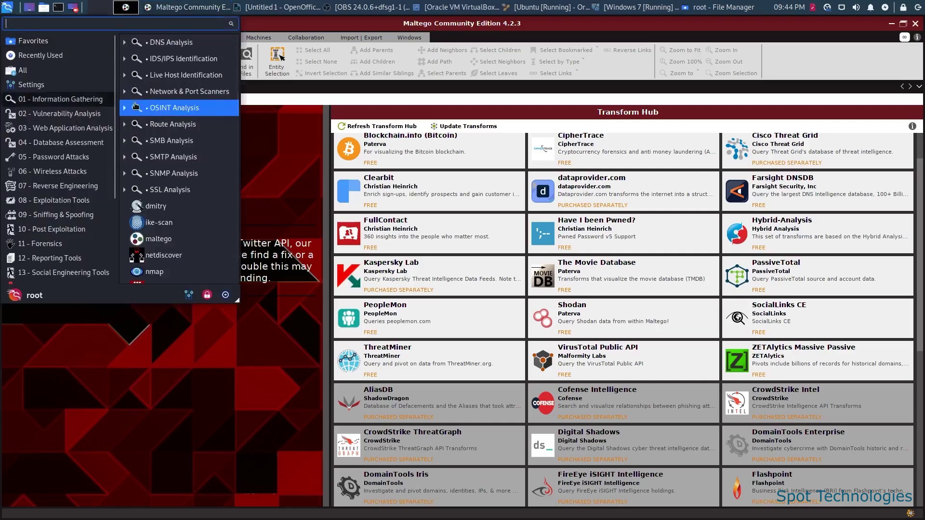
pyautogui.click(162, 112)
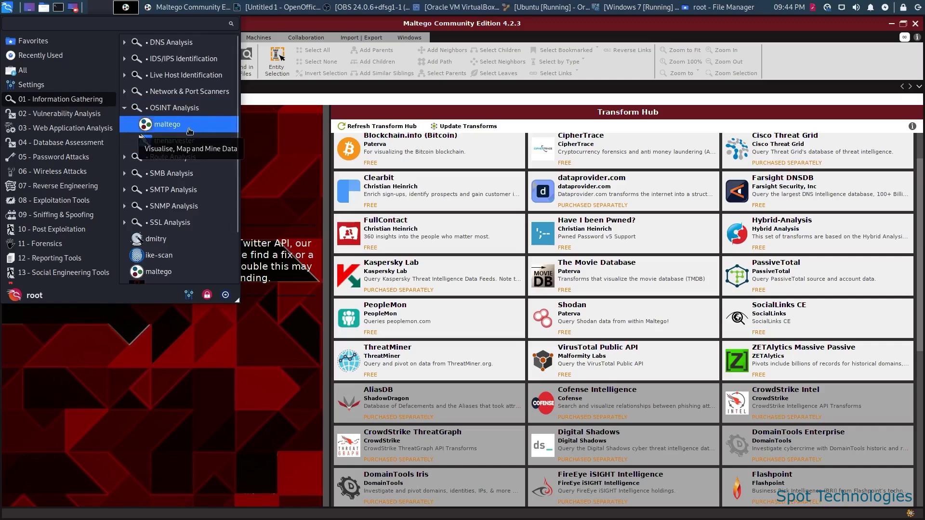
pyautogui.click(308, 188)
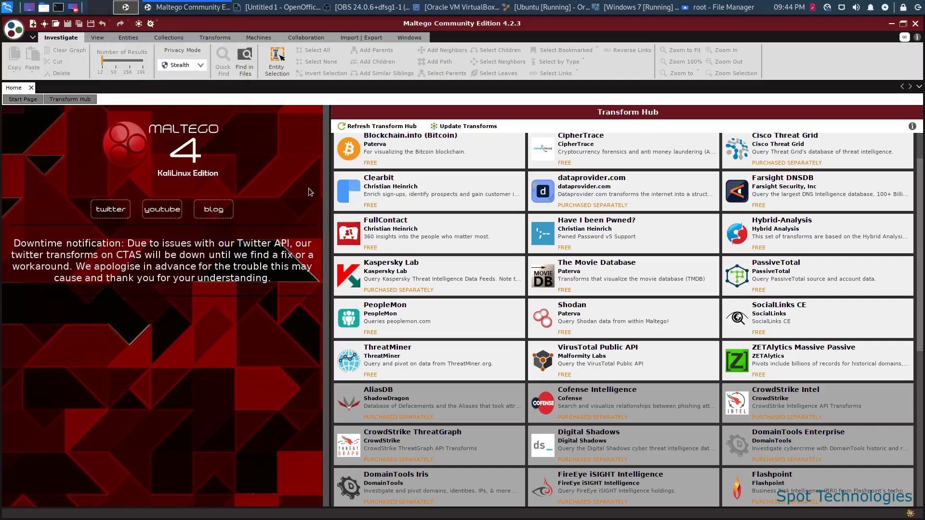
pyautogui.click(33, 24)
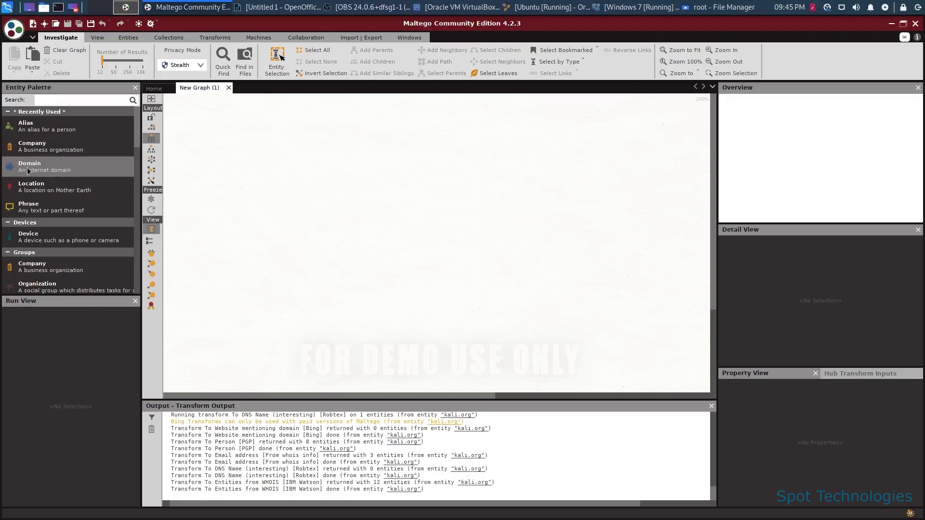
# Add a Domain entity, rename it from paterva.com to kali.org, and bring up its transforms.
pyautogui.moveTo(28, 170); pyautogui.dragTo(401, 177)
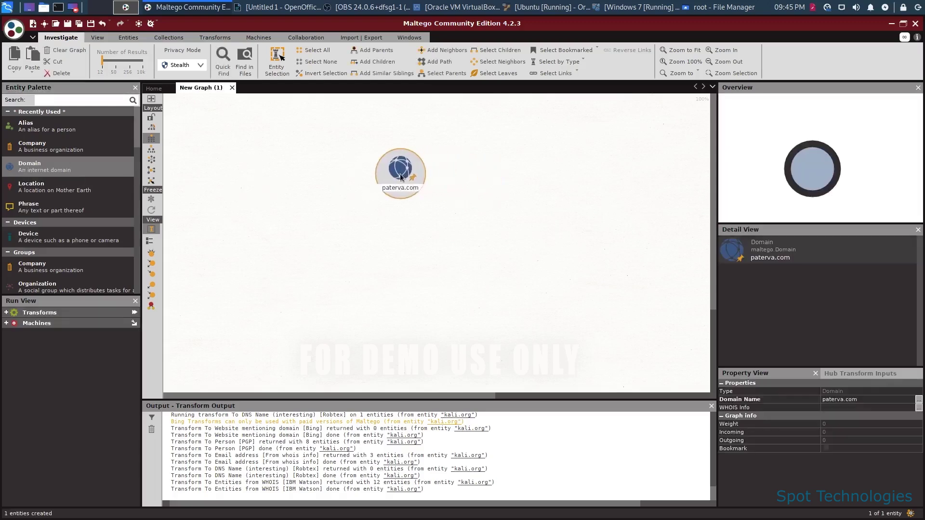
pyautogui.doubleClick(400, 176)
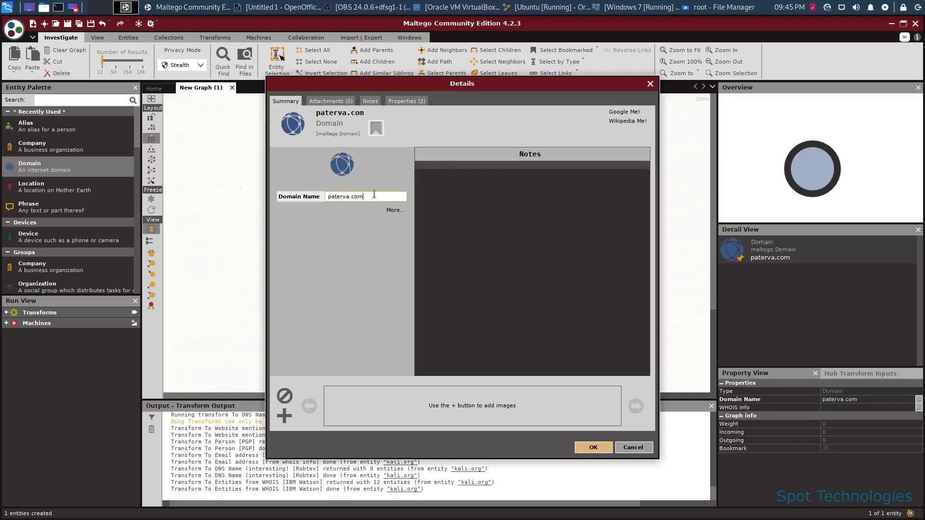
pyautogui.hotkey('ctrl', 'a')
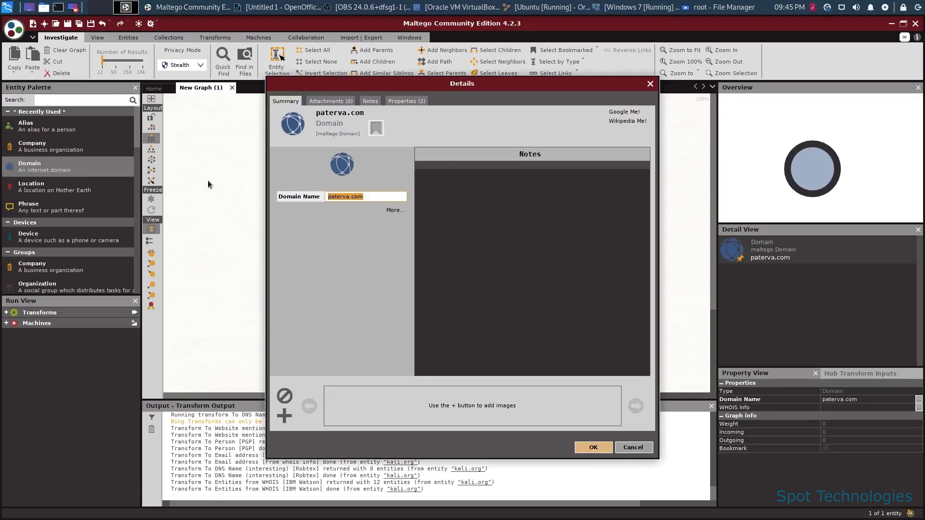
pyautogui.write('kali.p')
pyautogui.write('rg')
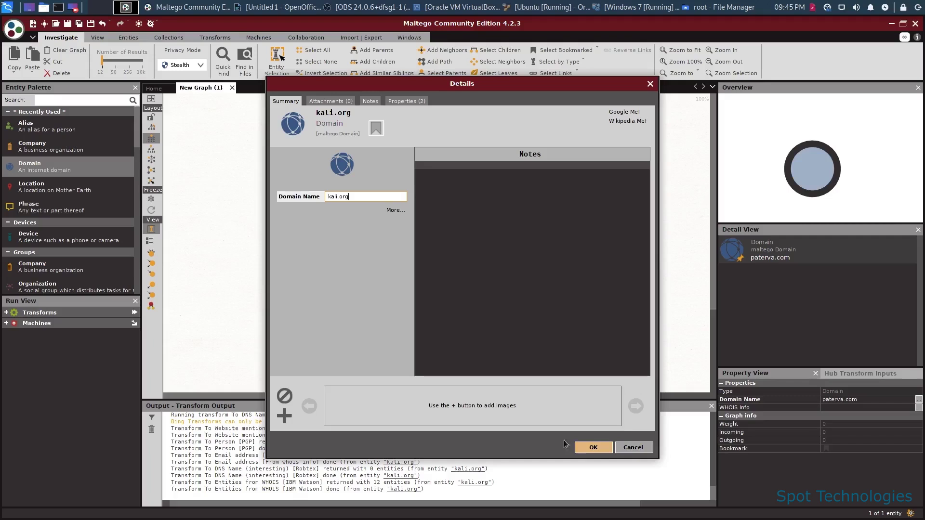
pyautogui.click(579, 447)
pyautogui.rightClick(397, 170)
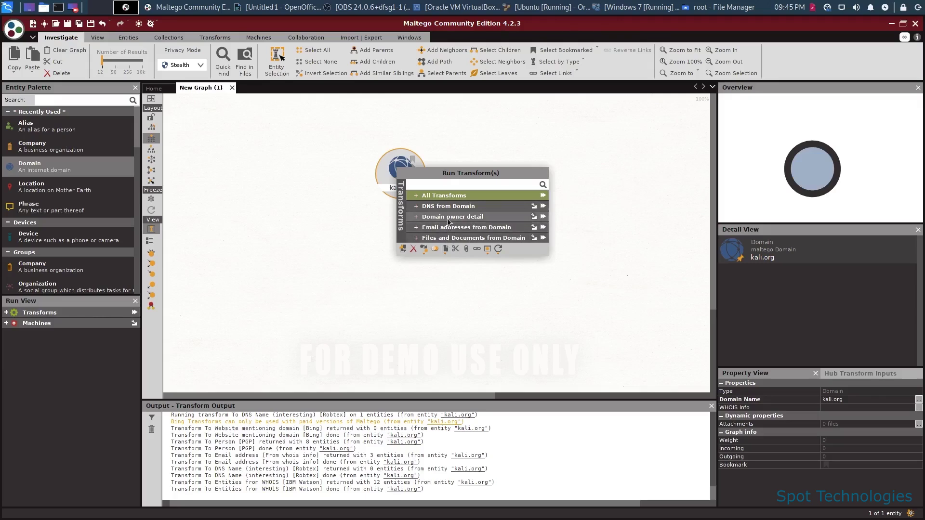
# Choose Run All for All Transforms on the kali.org domain entity.
pyautogui.click(543, 196)
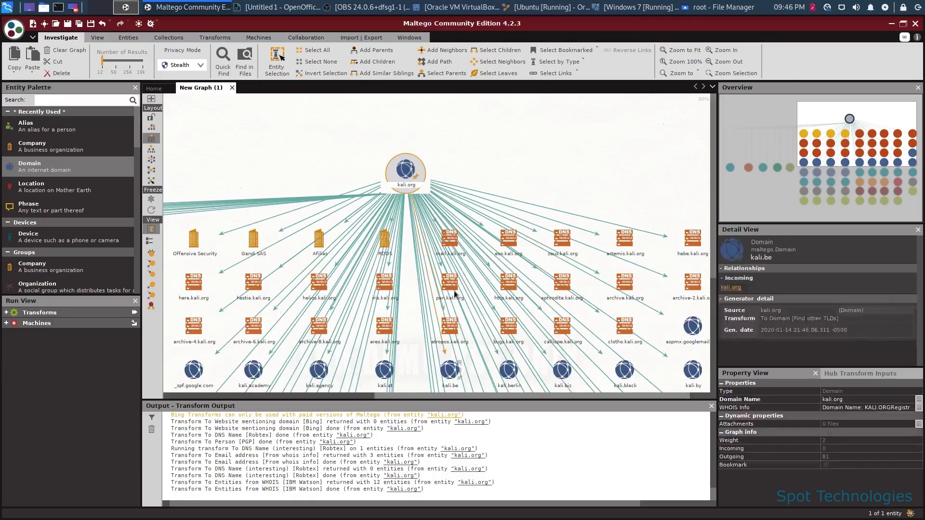
pyautogui.scroll(5, 454, 293)
pyautogui.scroll(-5, 417, 241)
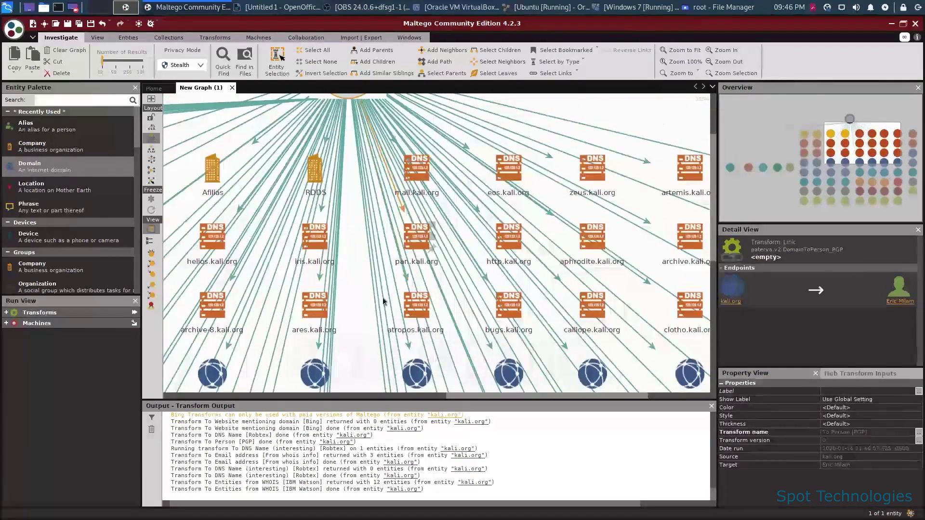
pyautogui.scroll(-3, 385, 342)
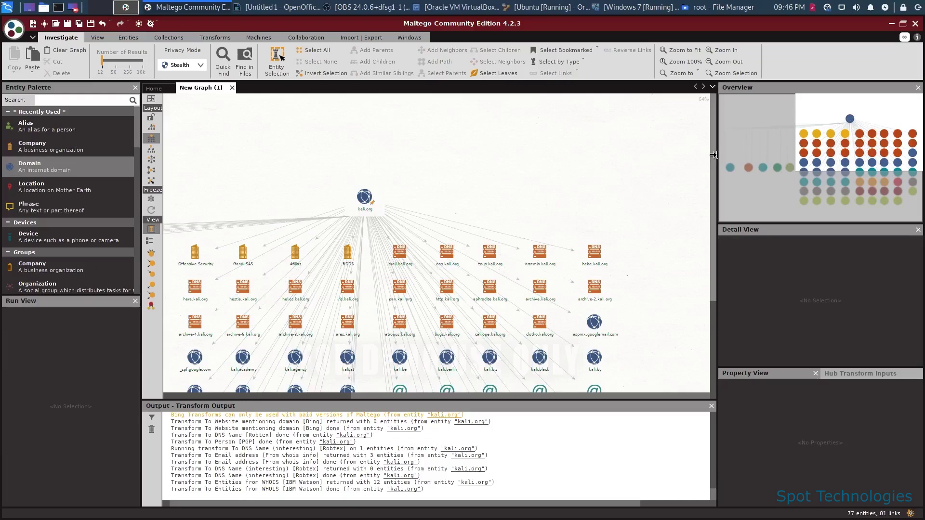
pyautogui.moveTo(711, 156); pyautogui.dragTo(718, 256)
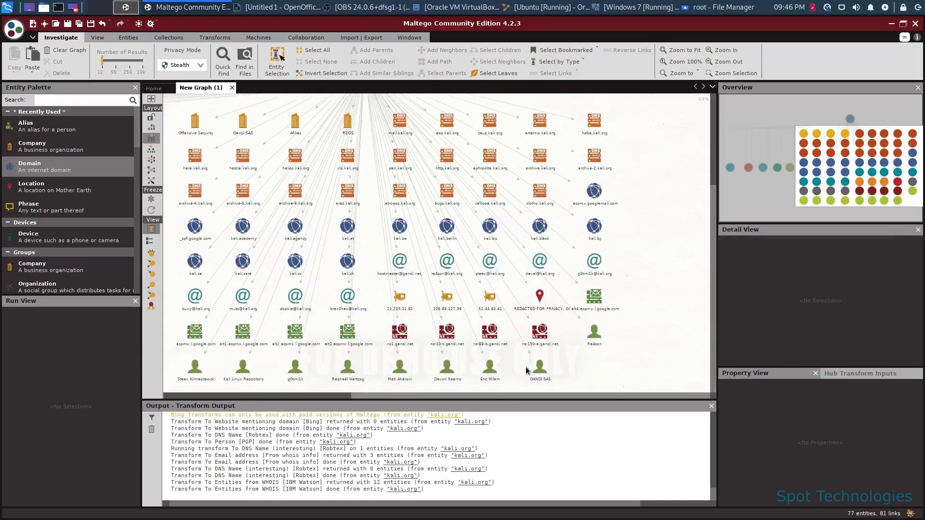
pyautogui.click(540, 367)
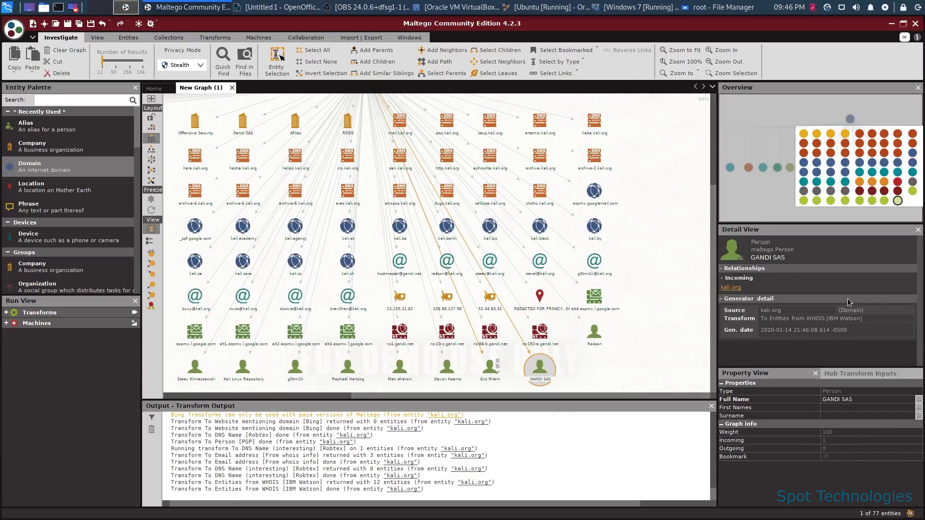
pyautogui.moveTo(446, 268)
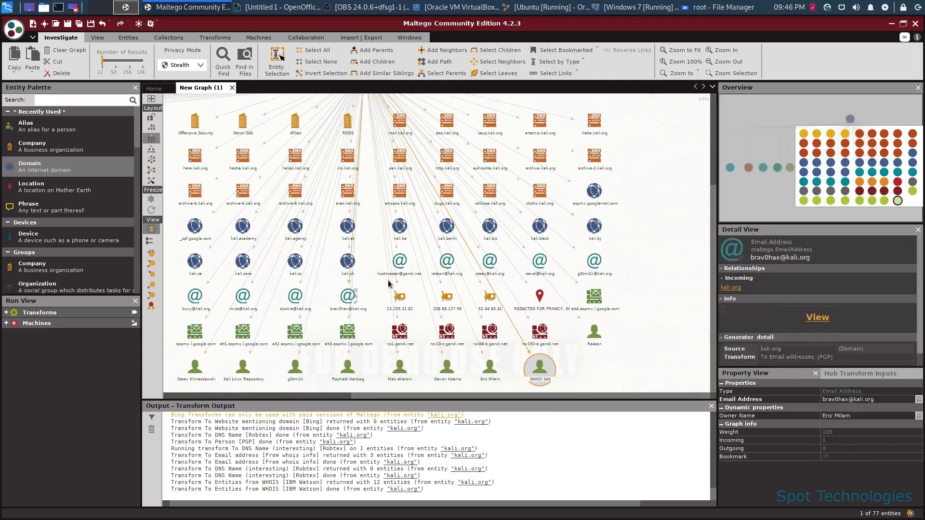
pyautogui.click(446, 267)
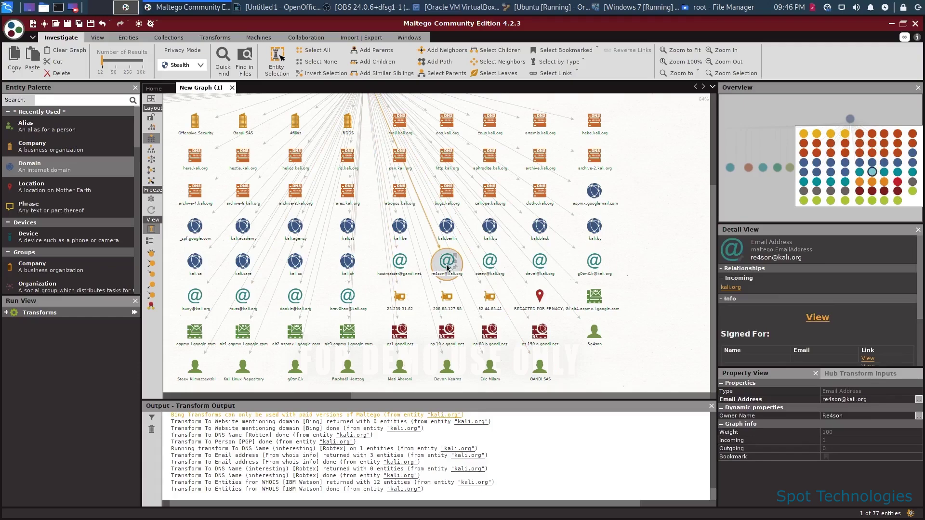
pyautogui.click(495, 305)
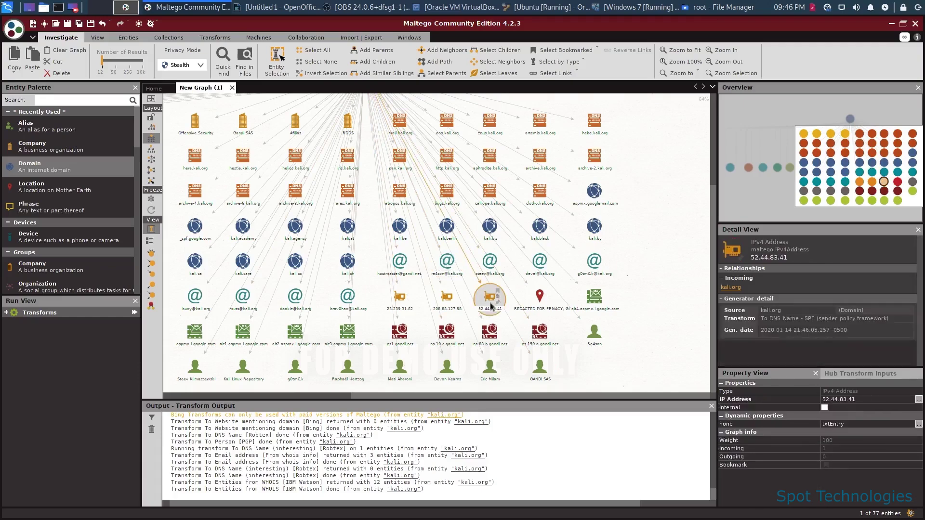
pyautogui.moveTo(539, 306)
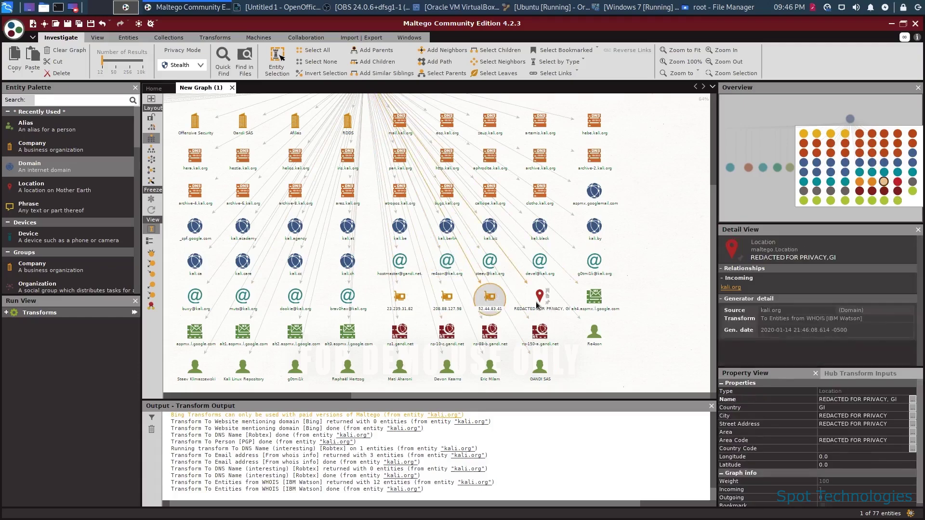
pyautogui.scroll(-2, 694, 254)
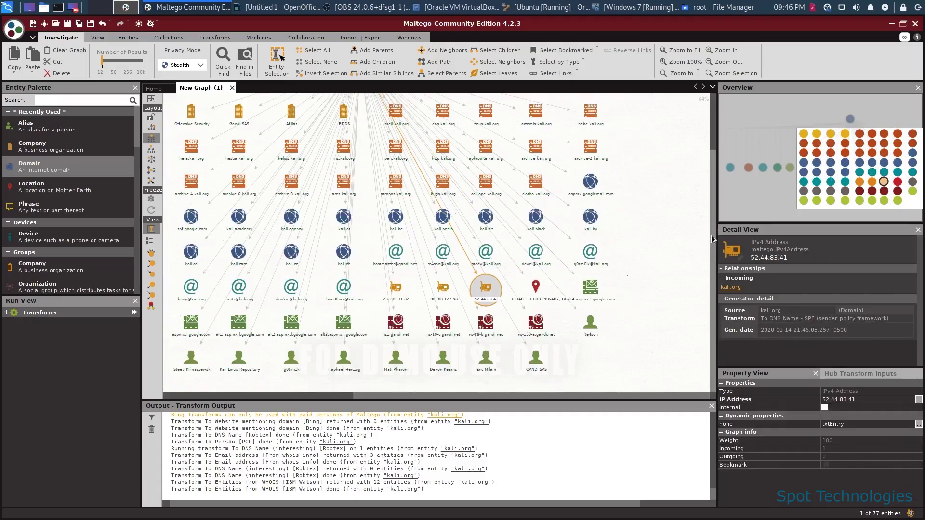
pyautogui.scroll(3, 712, 239)
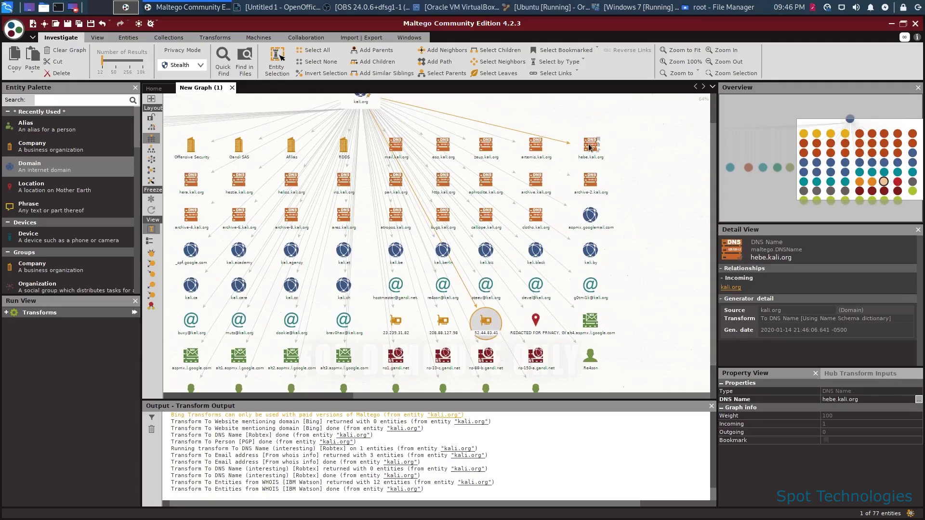
pyautogui.click(590, 147)
pyautogui.click(535, 145)
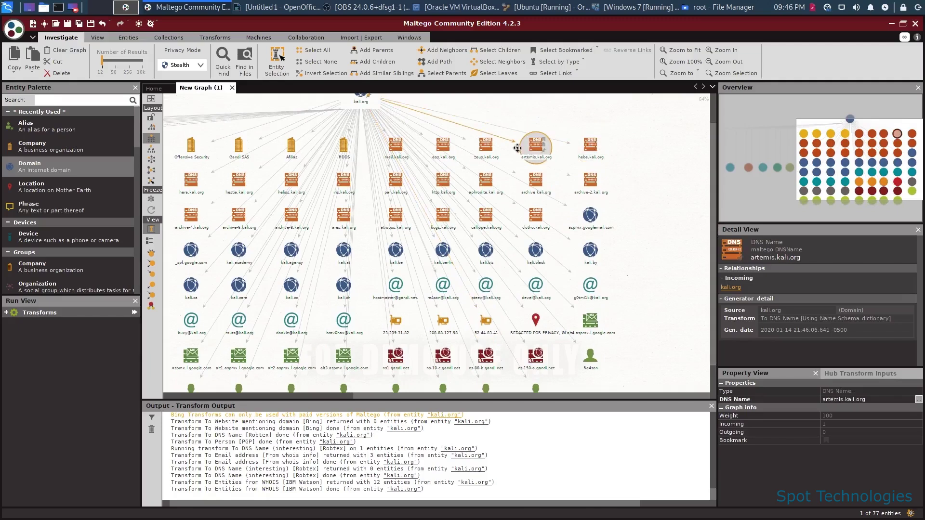
pyautogui.click(477, 153)
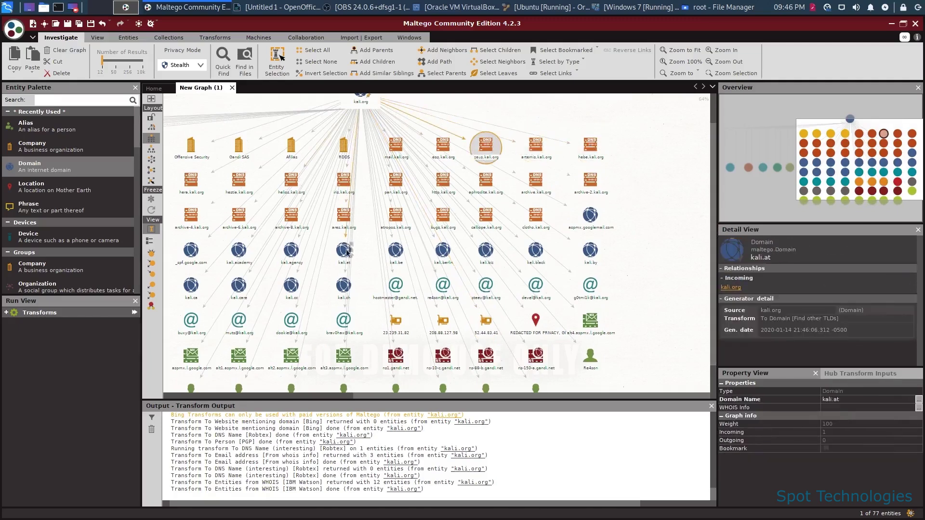
pyautogui.click(393, 288)
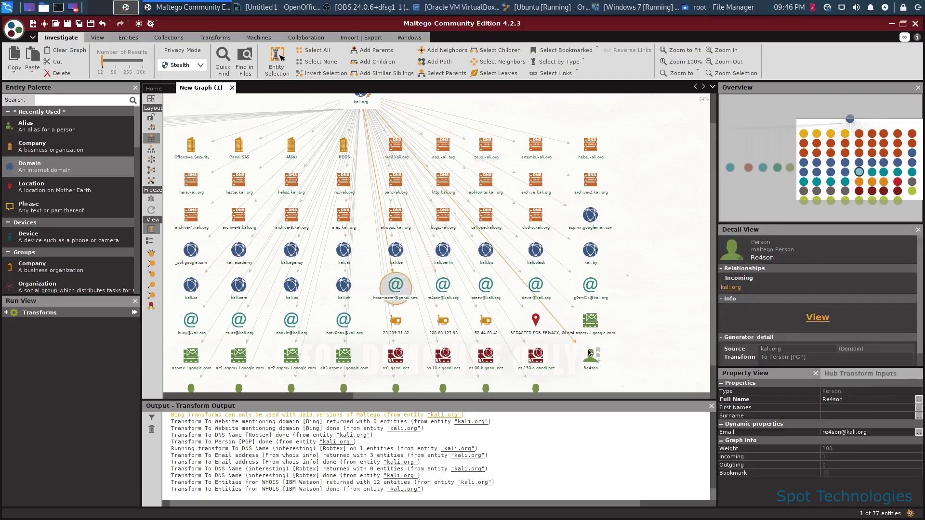
pyautogui.click(562, 320)
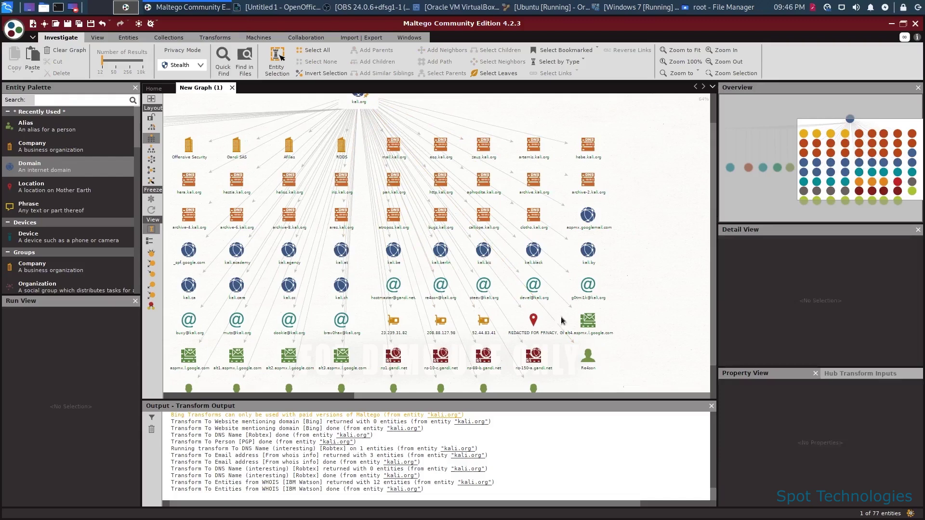
pyautogui.moveTo(407, 397); pyautogui.dragTo(231, 366)
pyautogui.click(372, 272)
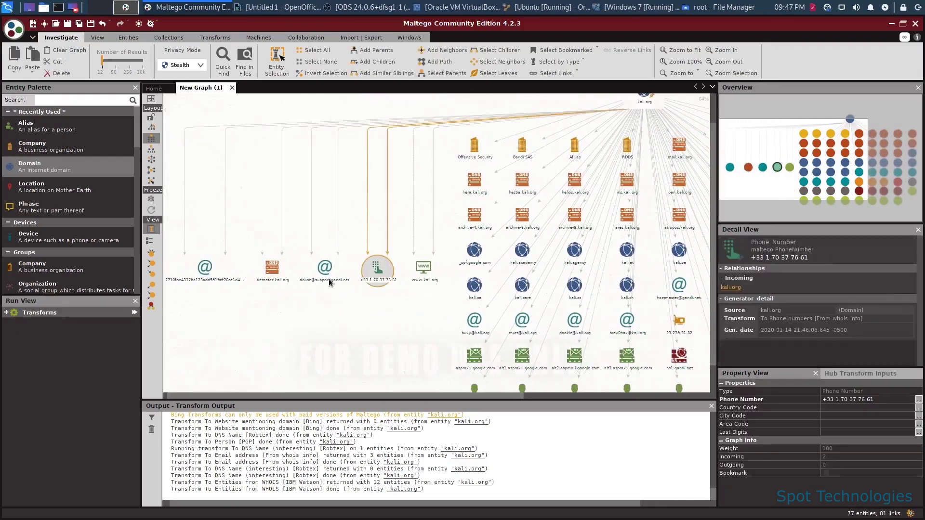
pyautogui.click(326, 267)
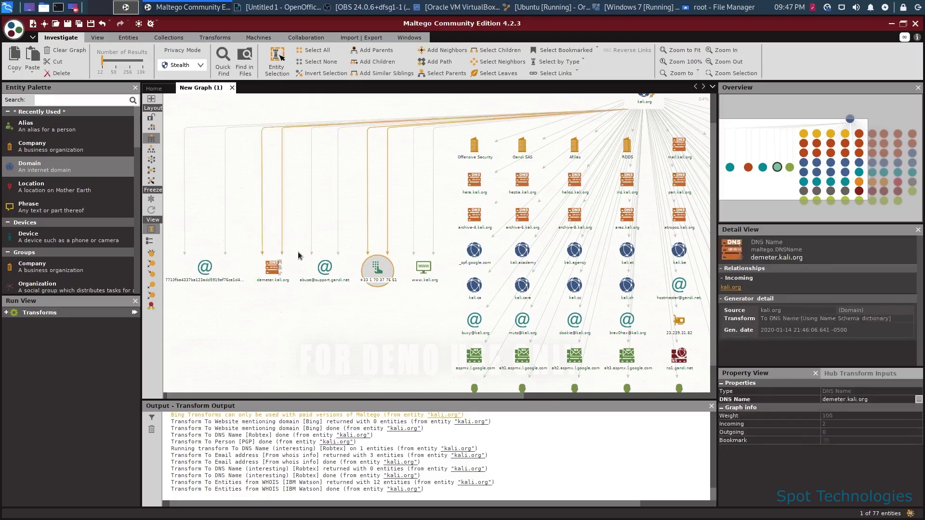
pyautogui.click(322, 265)
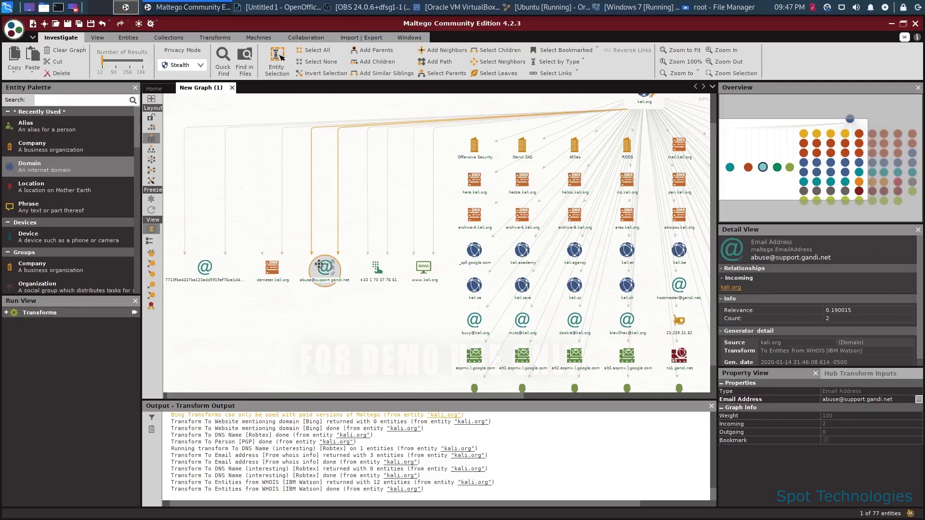
pyautogui.click(203, 265)
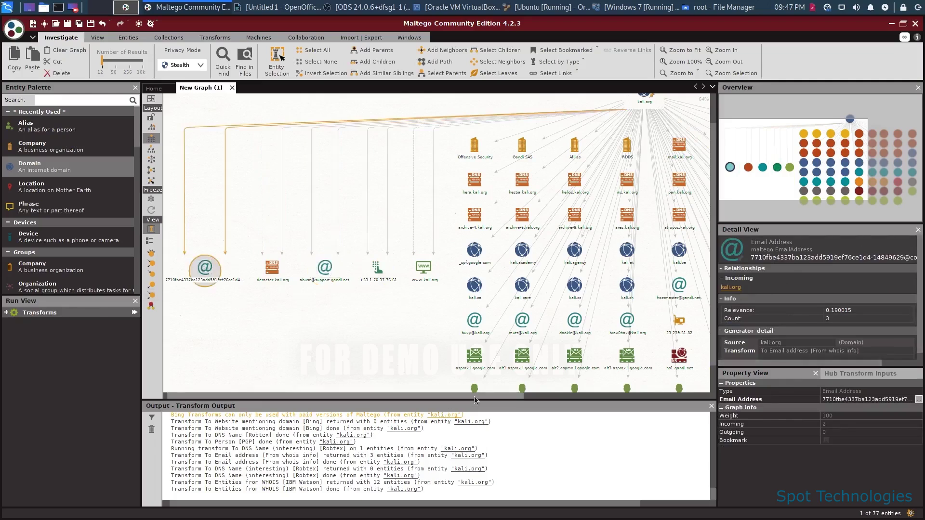
pyautogui.hscroll(5, 636, 383)
pyautogui.click(500, 296)
pyautogui.click(204, 296)
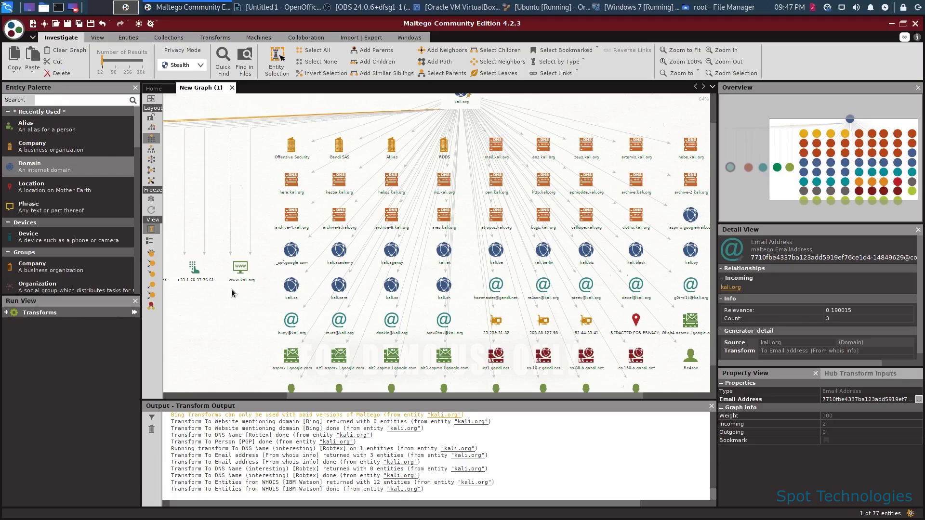
pyautogui.click(543, 320)
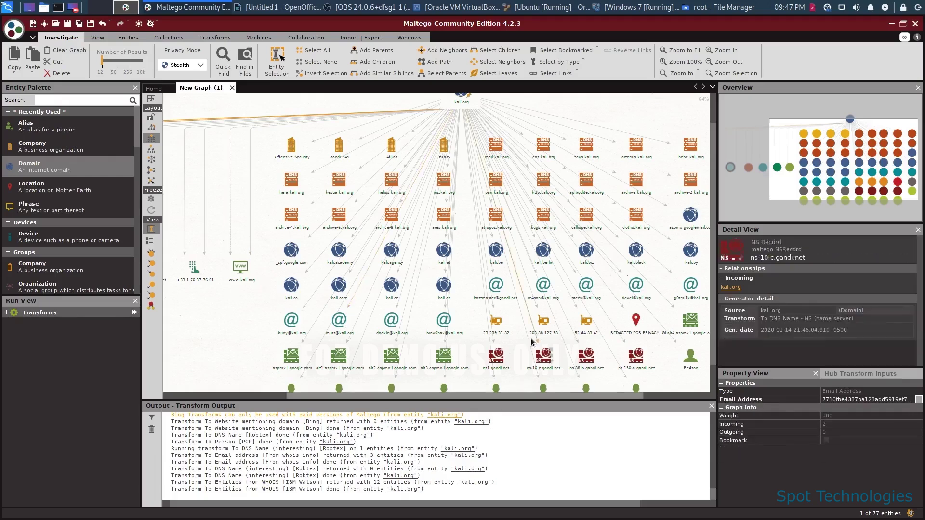
pyautogui.scroll(2, 525, 342)
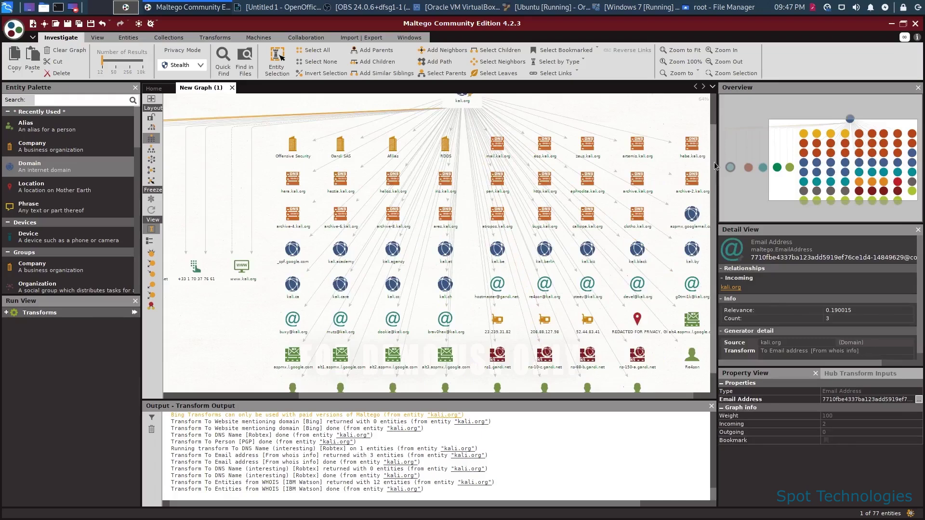
pyautogui.click(445, 367)
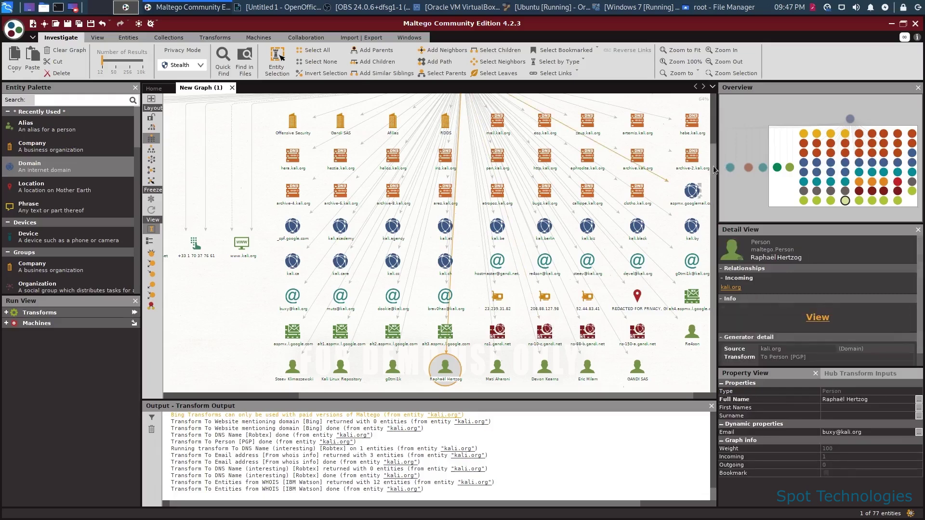
pyautogui.scroll(1, 716, 139)
pyautogui.scroll(1, 716, 139)
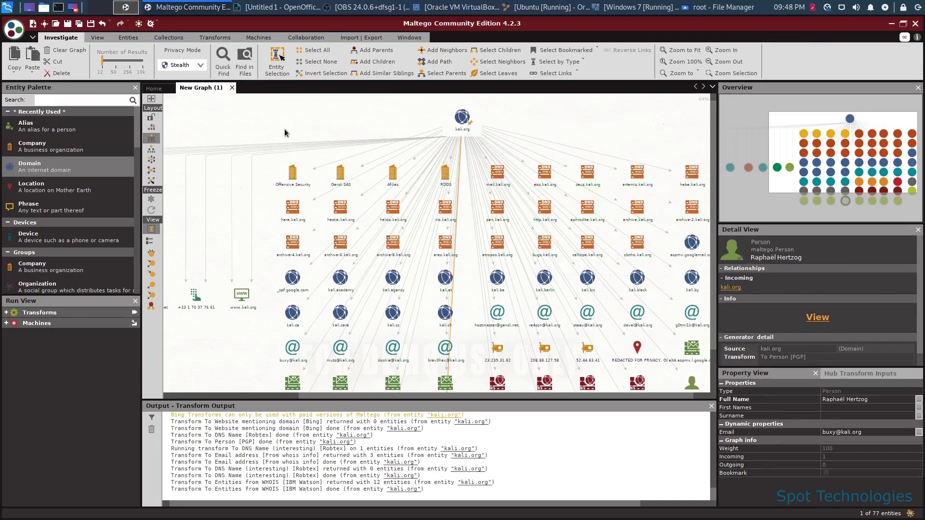
# Open New Graph (2) and drag an Alias entity from the palette's Personal section onto it.
pyautogui.click(14, 29)
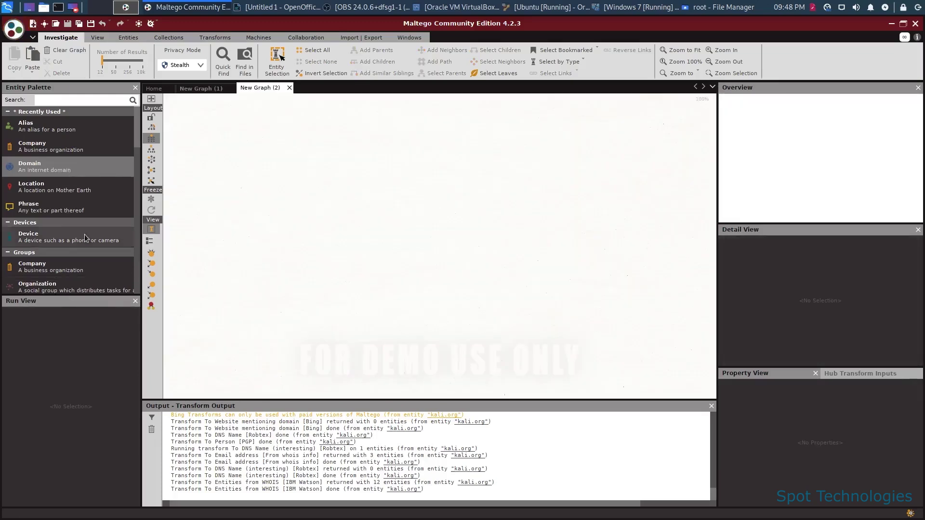
pyautogui.scroll(-10, 85, 237)
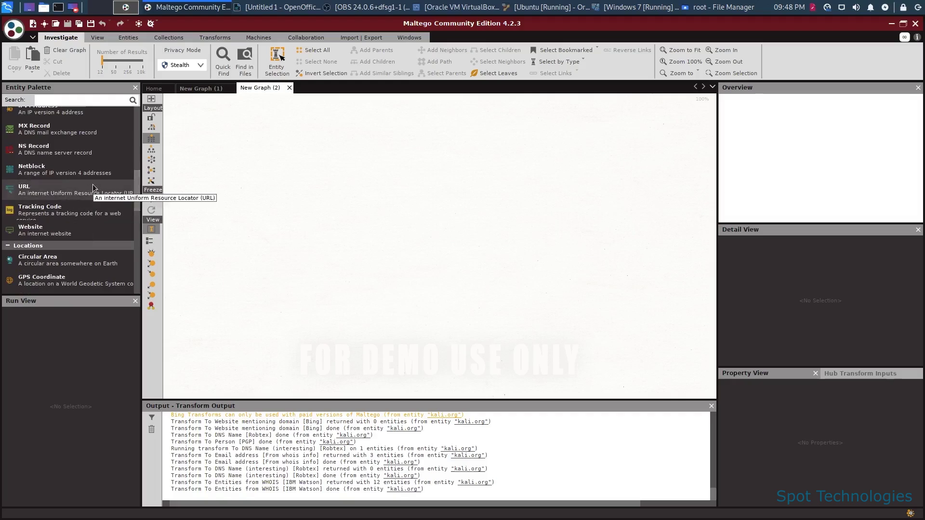
pyautogui.scroll(-7, 89, 189)
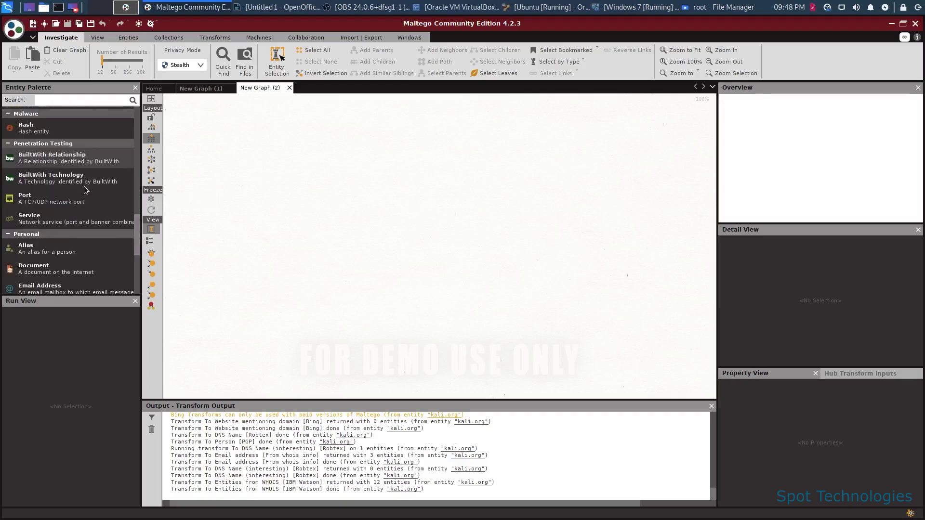
pyautogui.scroll(-3, 82, 192)
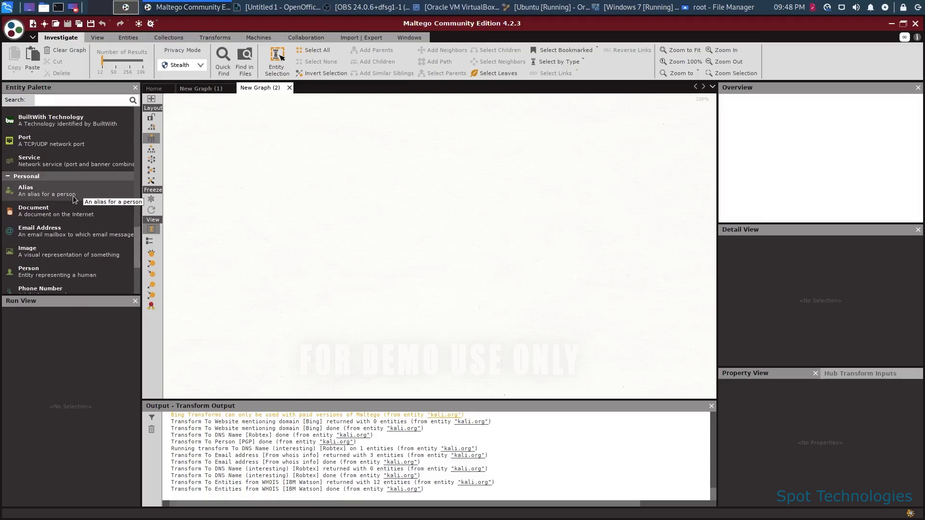
pyautogui.moveTo(74, 198); pyautogui.dragTo(419, 162)
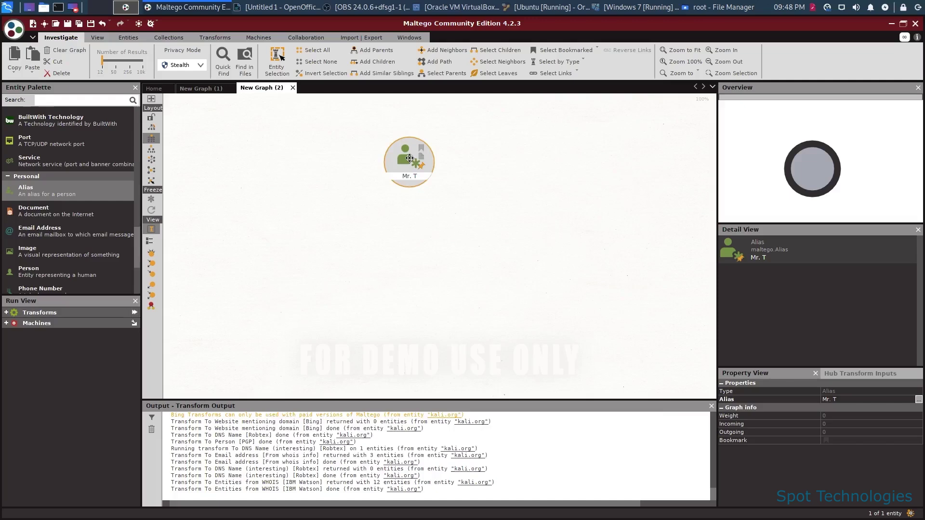
# Replace the alias value Mr. T with the target's username and confirm.
pyautogui.doubleClick(408, 158)
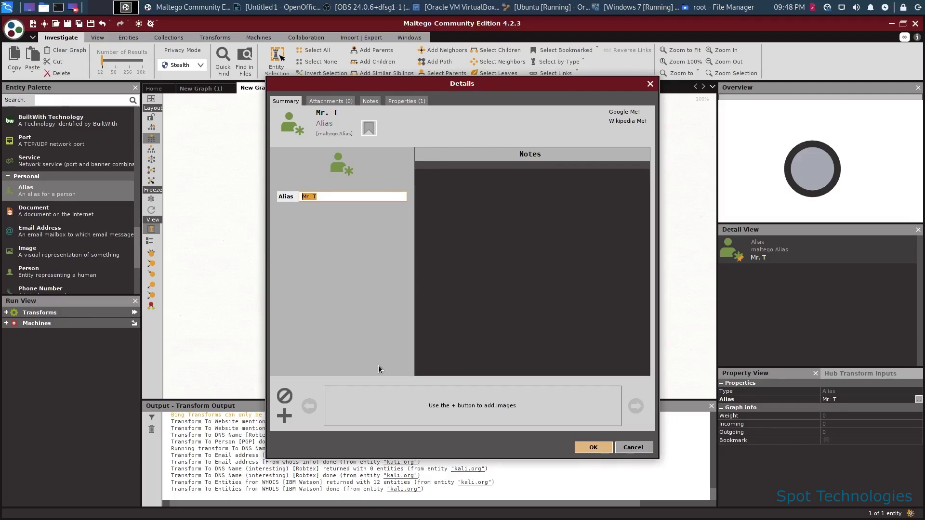
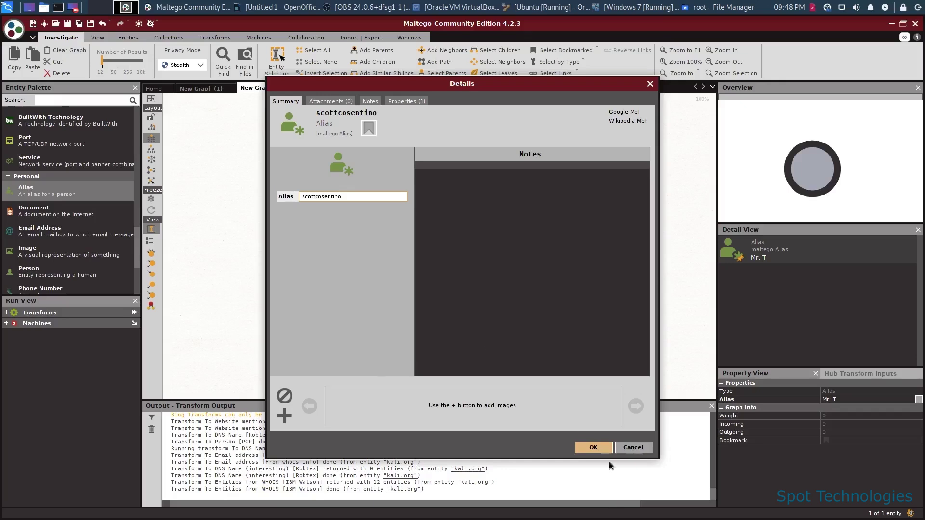
pyautogui.click(593, 448)
# Run the To Social Account [Using NameChk] transform on the Alias entity.
pyautogui.rightClick(407, 153)
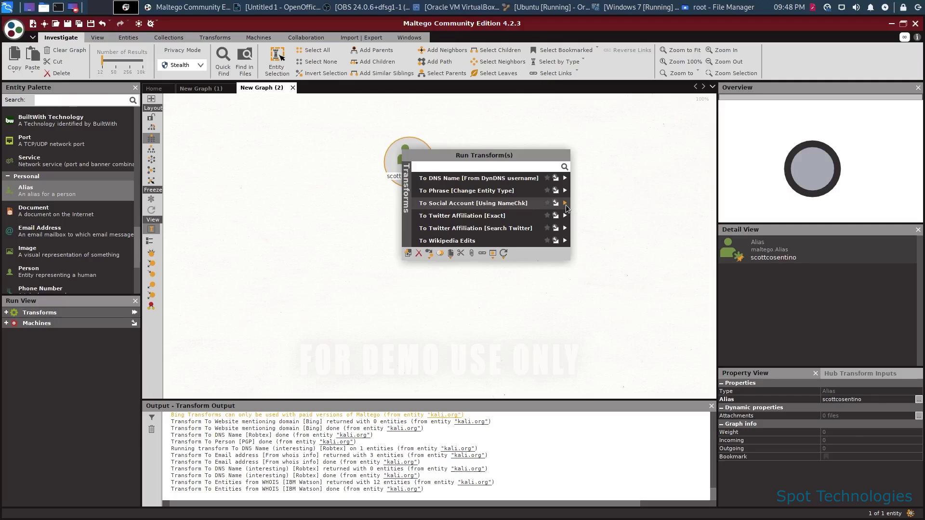
pyautogui.click(564, 203)
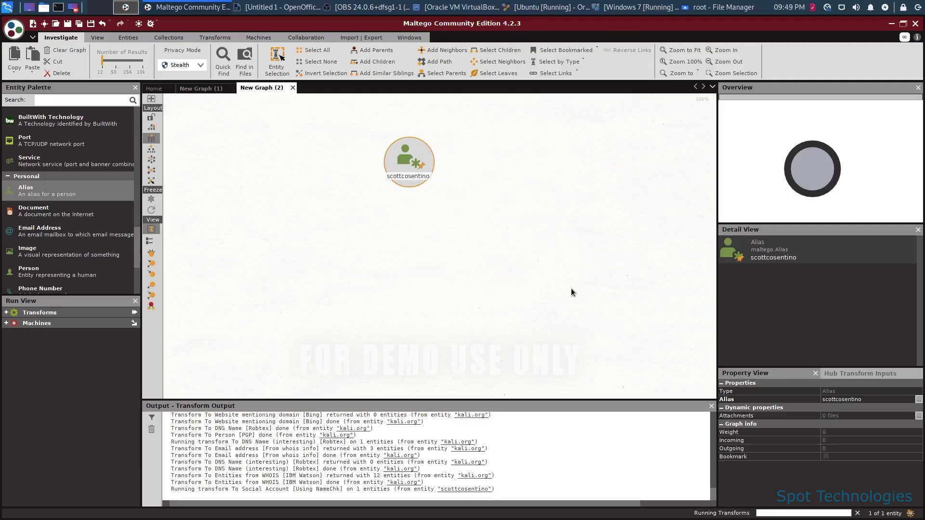
pyautogui.click(577, 242)
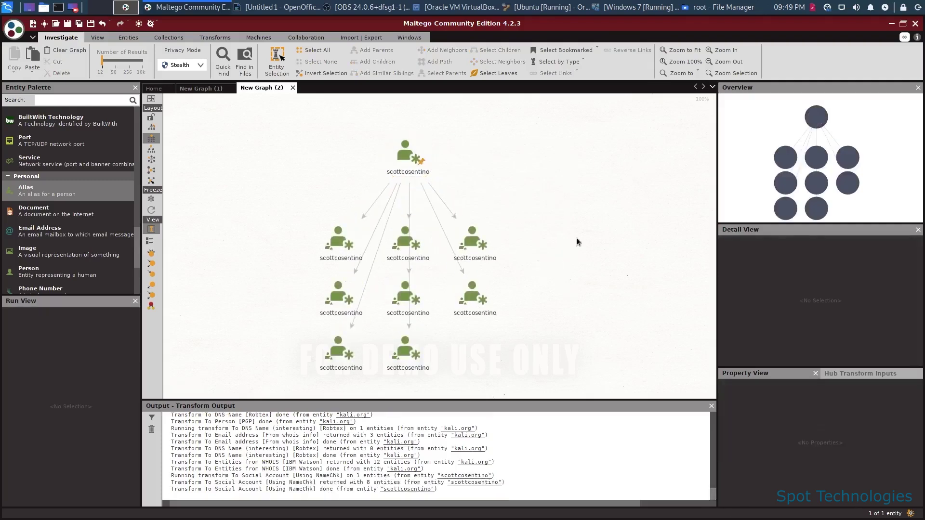
pyautogui.click(338, 243)
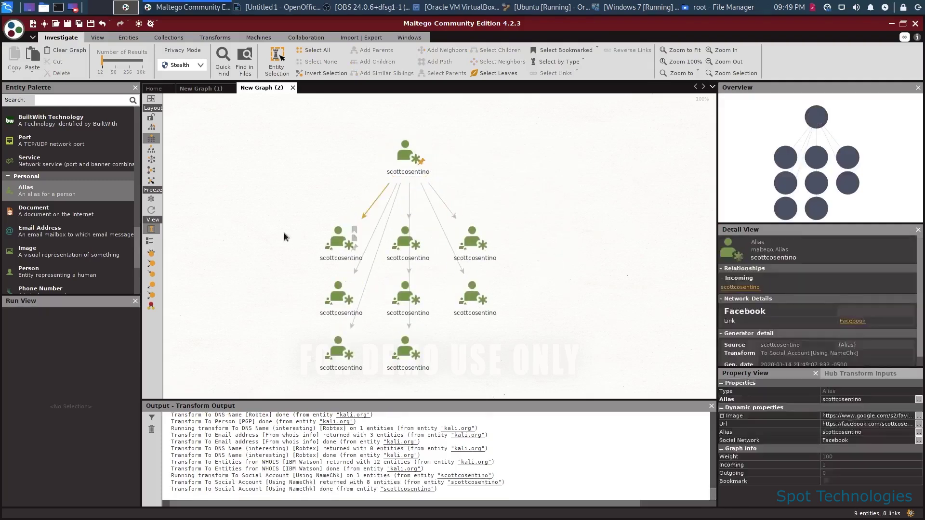
pyautogui.click(338, 244)
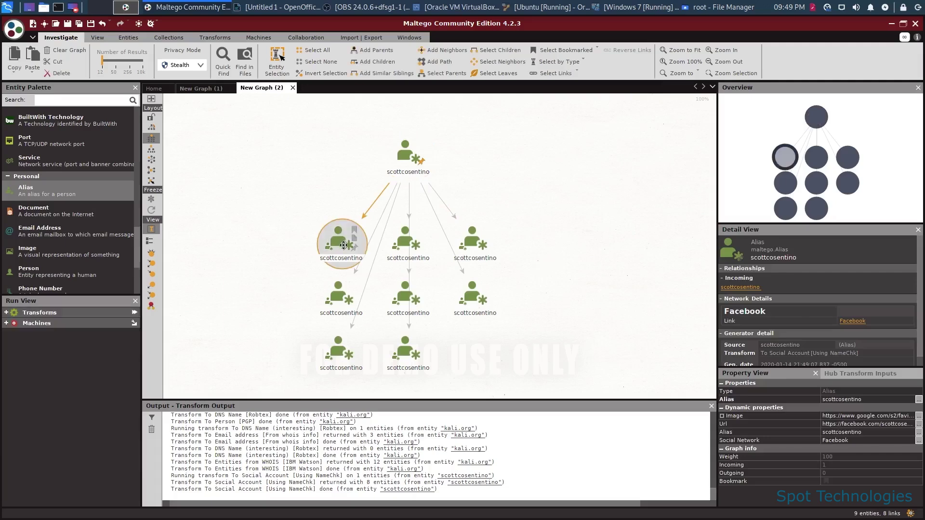
pyautogui.click(859, 424)
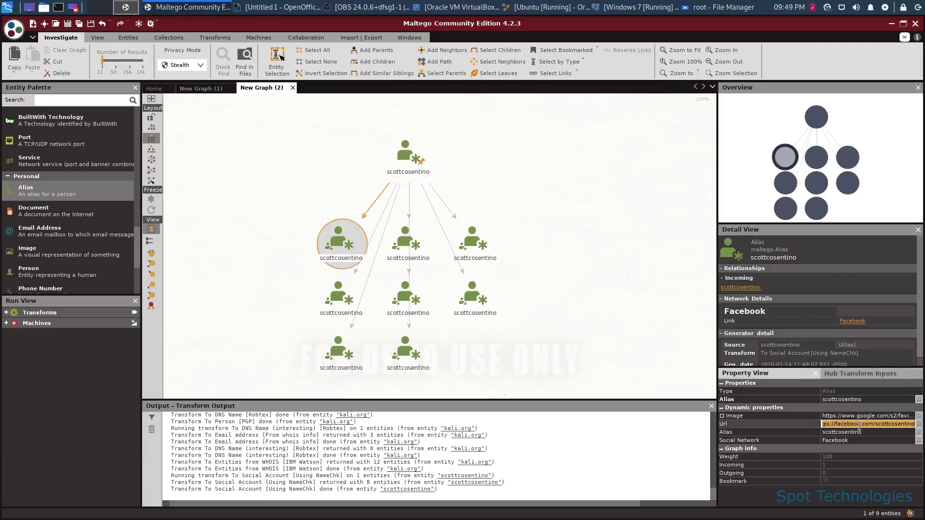
pyautogui.click(407, 243)
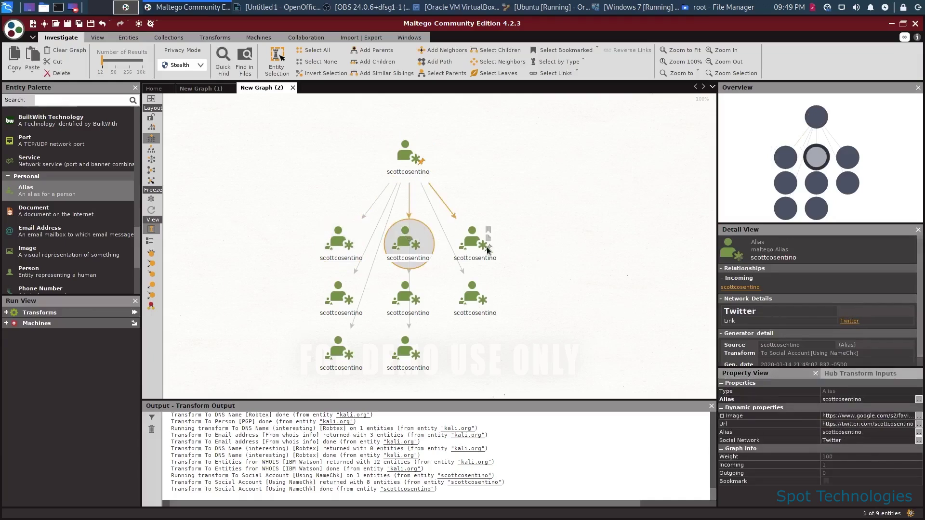
pyautogui.click(474, 302)
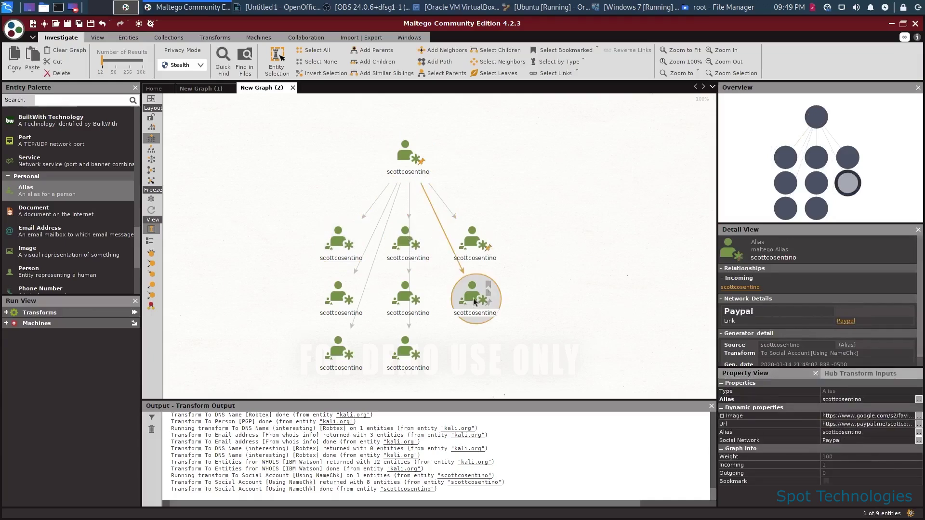
pyautogui.click(406, 296)
pyautogui.click(337, 303)
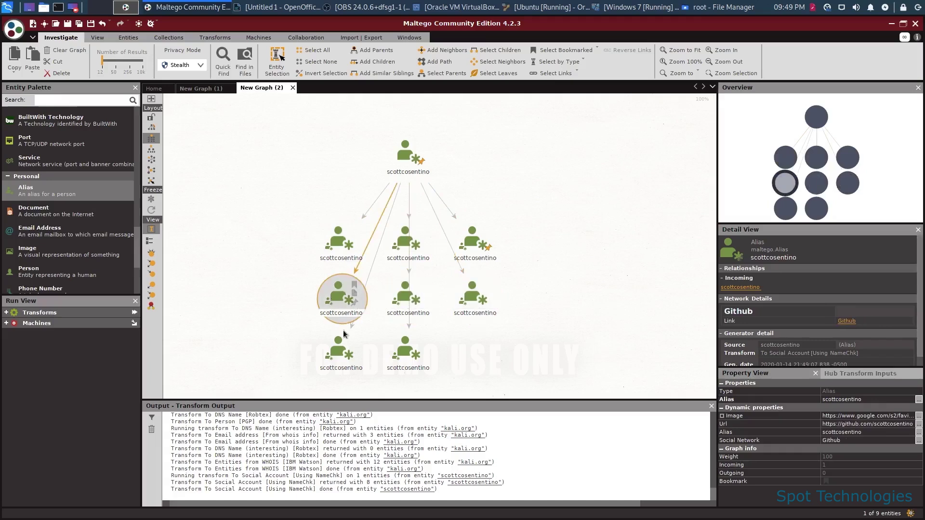
pyautogui.click(339, 344)
pyautogui.click(406, 343)
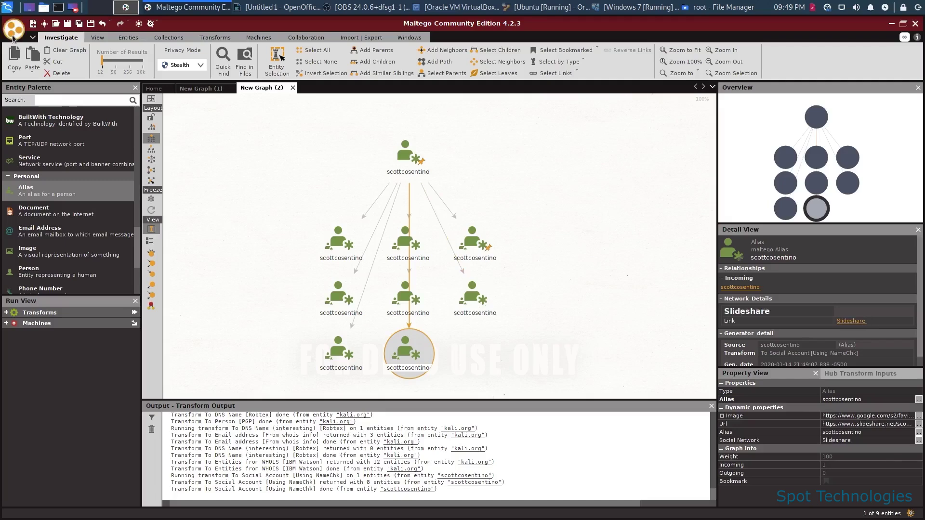
# Open New Graph (3), add an Email Address entity, and enter the target's Gmail address.
pyautogui.click(33, 24)
pyautogui.moveTo(40, 230); pyautogui.dragTo(408, 152)
pyautogui.doubleClick(409, 151)
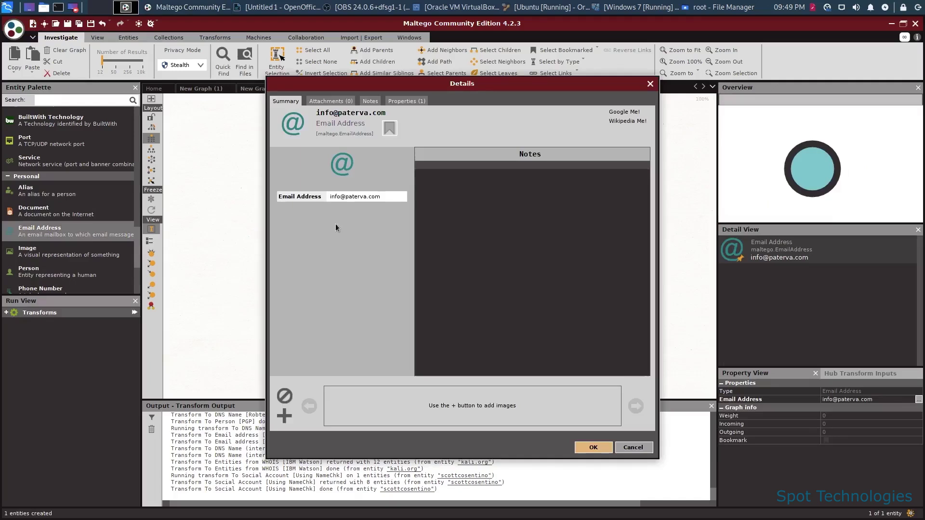
pyautogui.click(388, 197)
pyautogui.hotkey('ctrl', 'a')
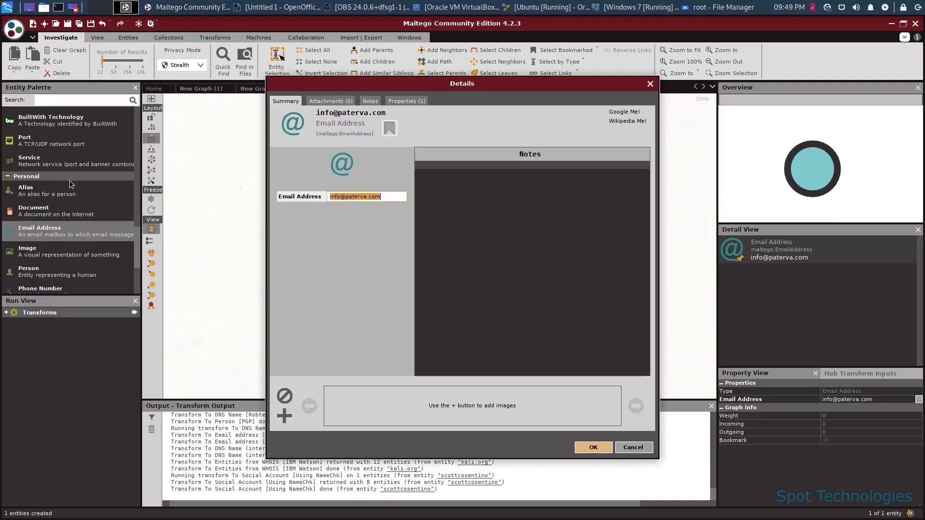
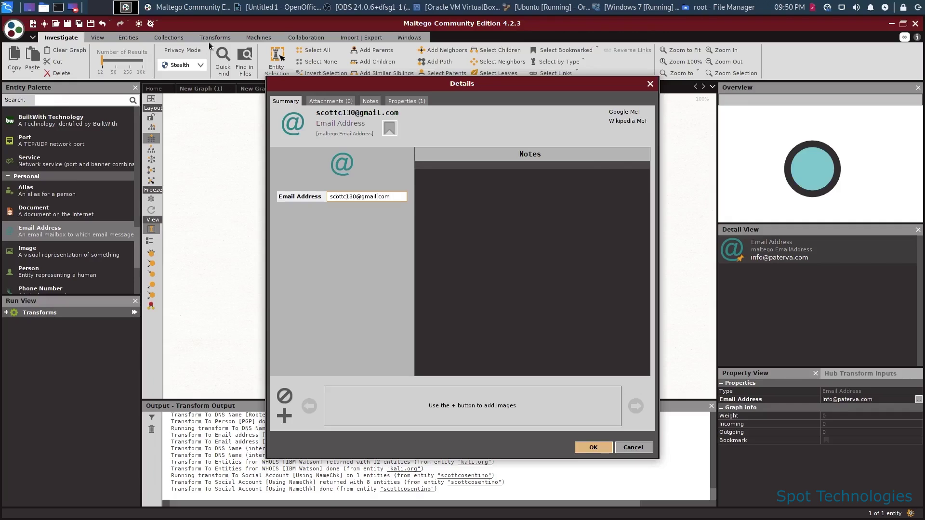
# Confirm the new address and run all transforms on the email entity.
pyautogui.click(589, 448)
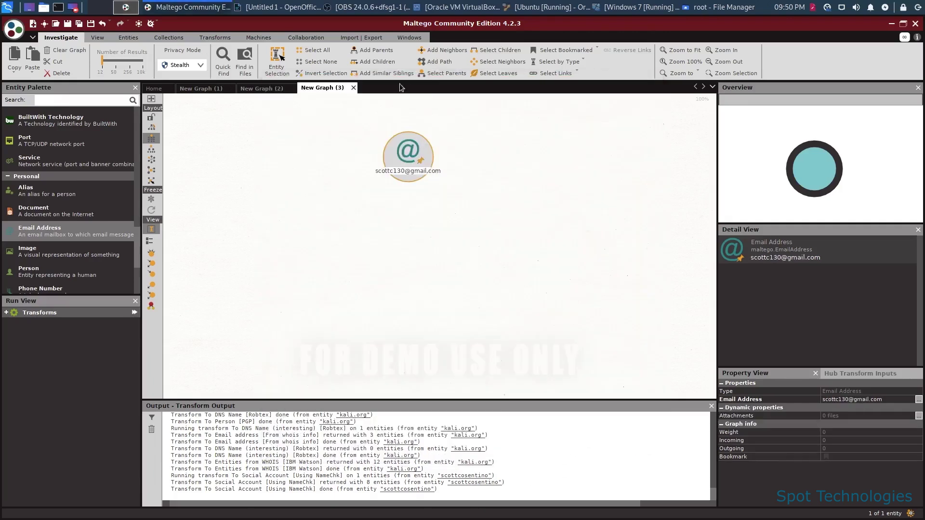
pyautogui.rightClick(406, 155)
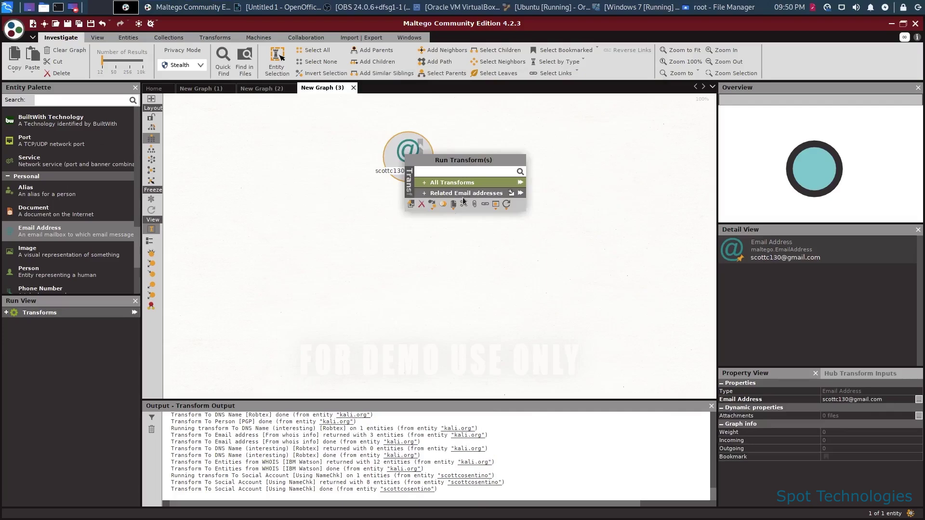
pyautogui.click(521, 182)
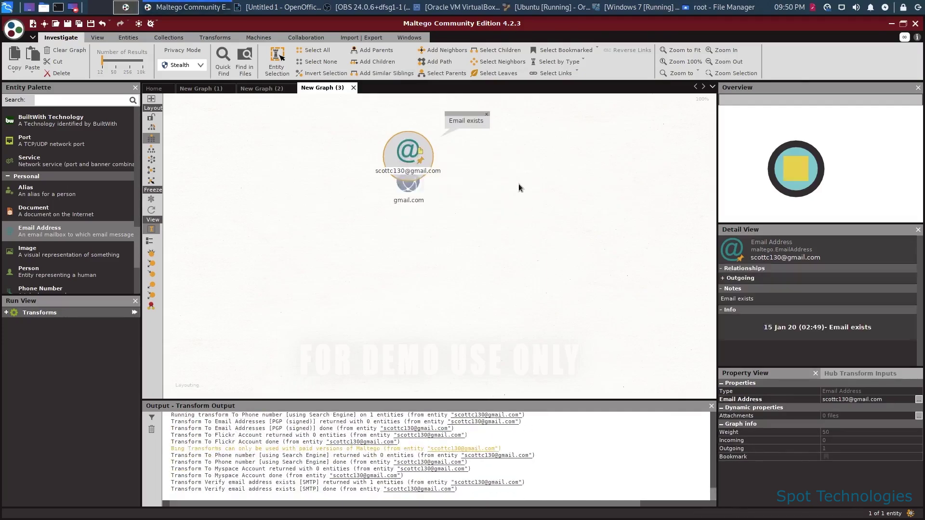
# Select the resulting gmail.com domain node and scroll through its details.
pyautogui.click(421, 229)
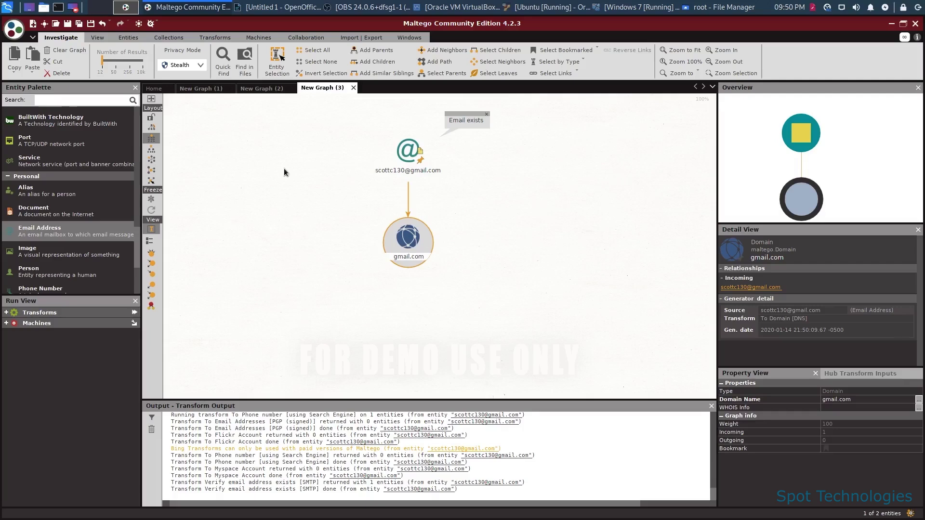
pyautogui.scroll(-3, 88, 193)
pyautogui.scroll(-1, 90, 191)
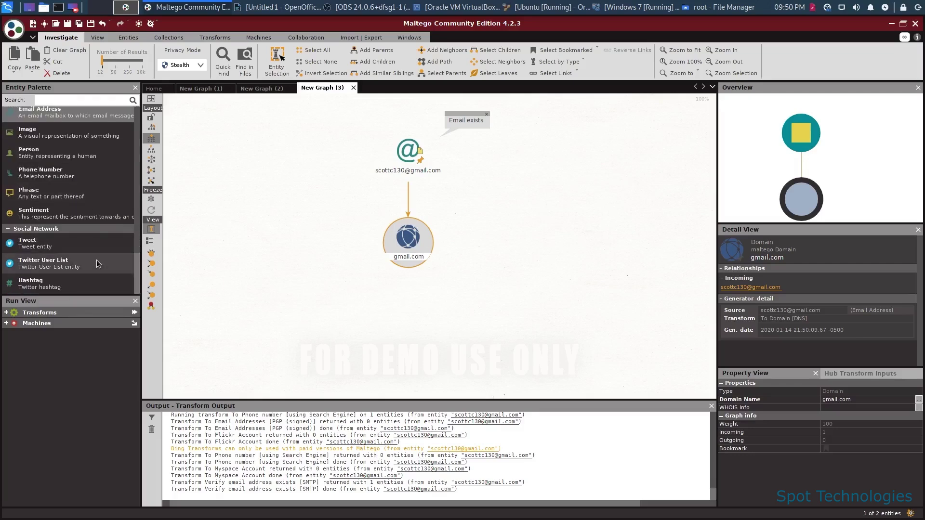
pyautogui.scroll(10, 96, 261)
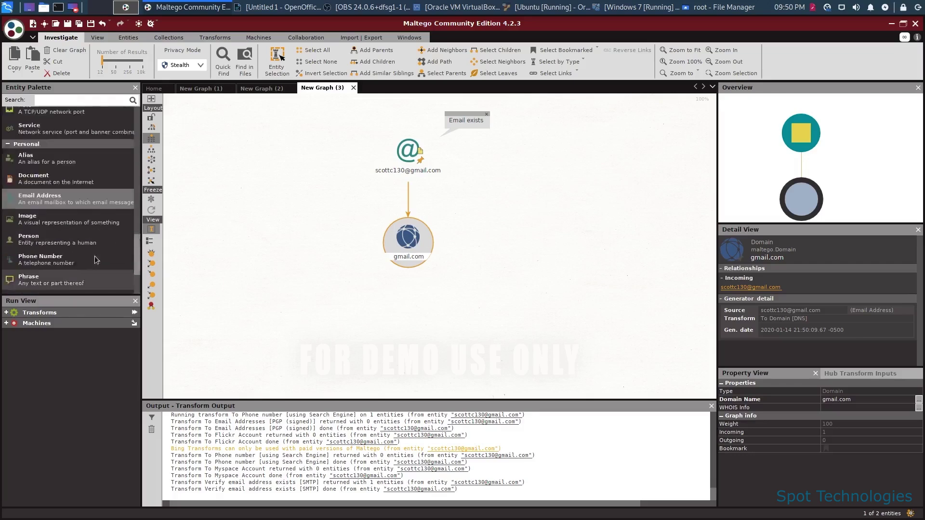
pyautogui.scroll(10, 96, 260)
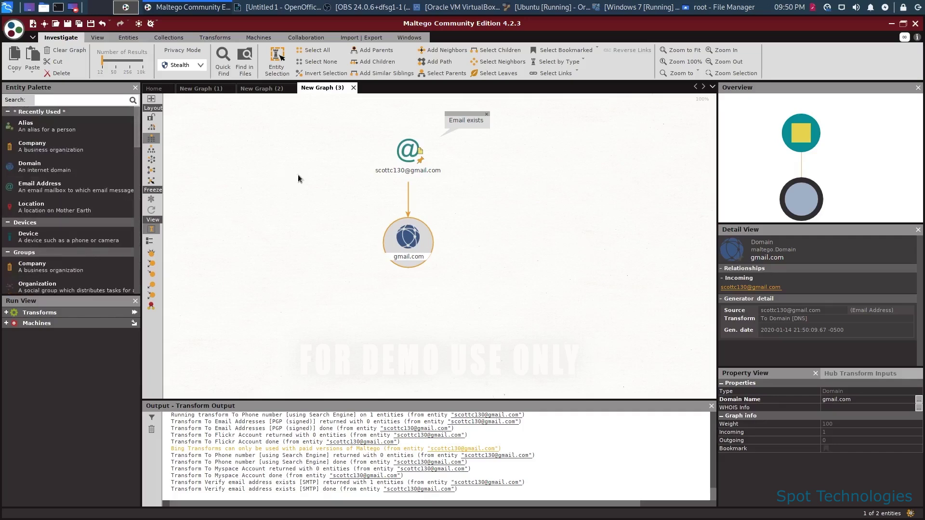
# Launch theHarvester from the Kali menu's Information Gathering > OSINT Analysis tools.
pyautogui.click(7, 8)
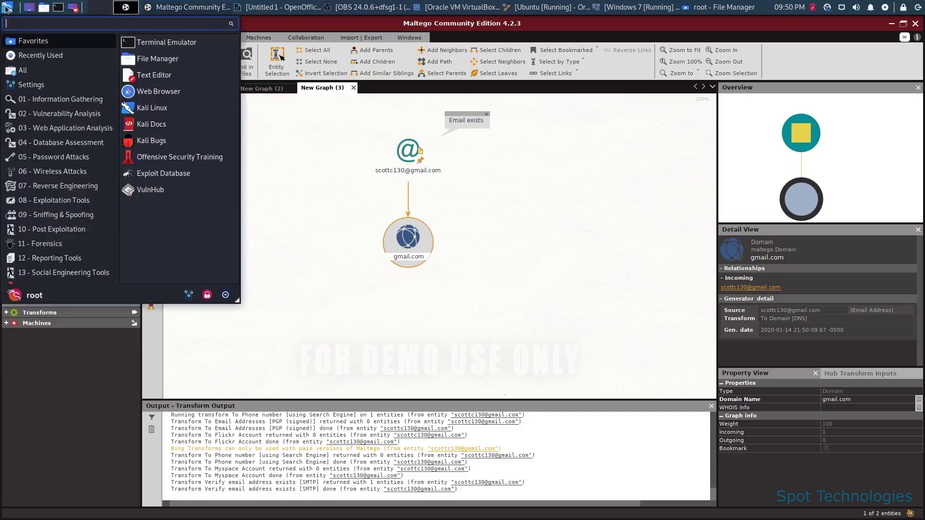
pyautogui.click(70, 100)
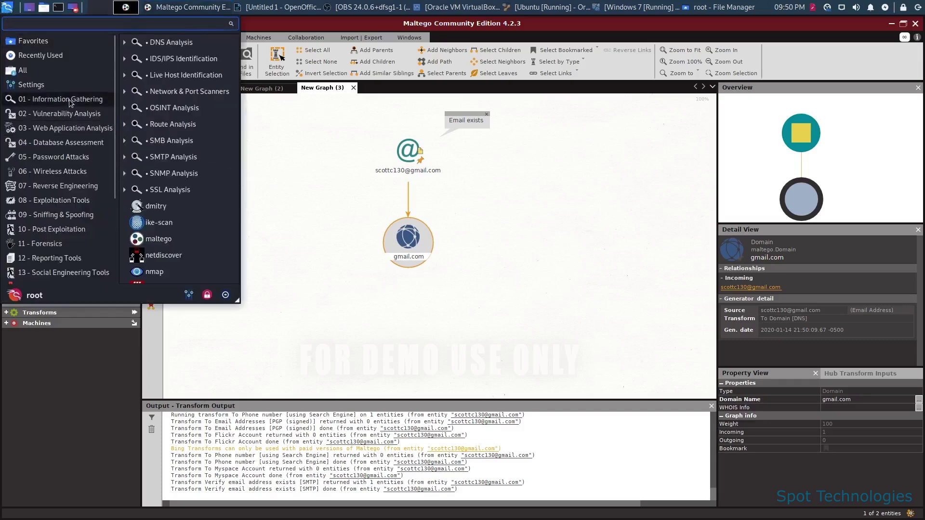
pyautogui.click(183, 109)
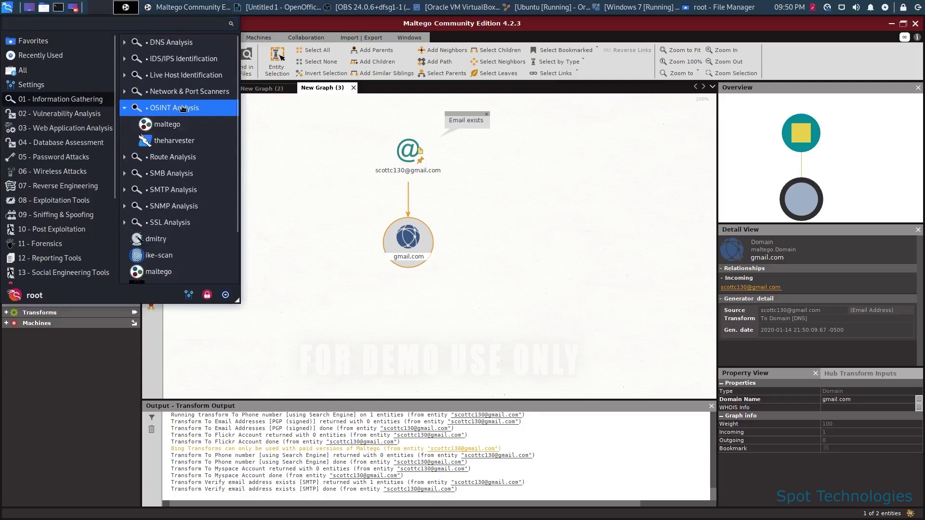
pyautogui.click(190, 141)
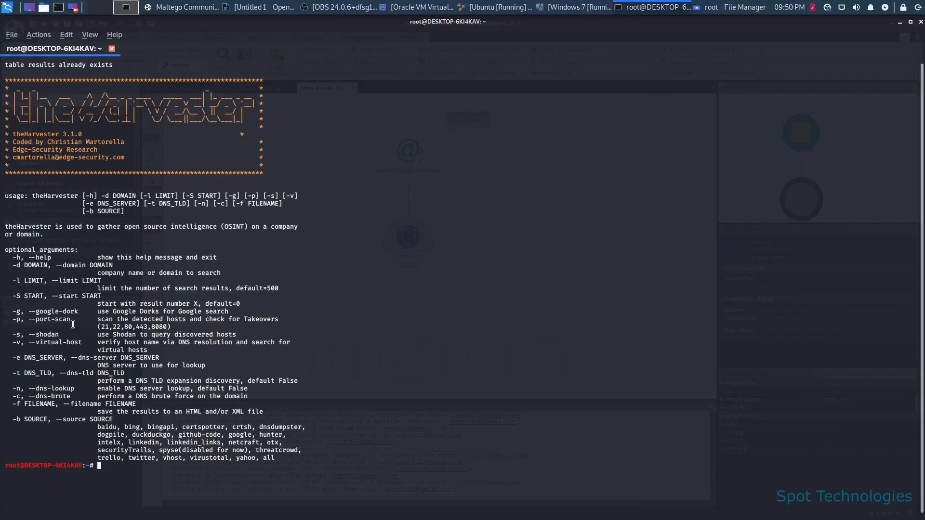
# Highlight --port-scan, baidu and duckduckgo in theHarvester's help text.
pyautogui.moveTo(74, 320); pyautogui.dragTo(26, 321)
pyautogui.click(124, 425)
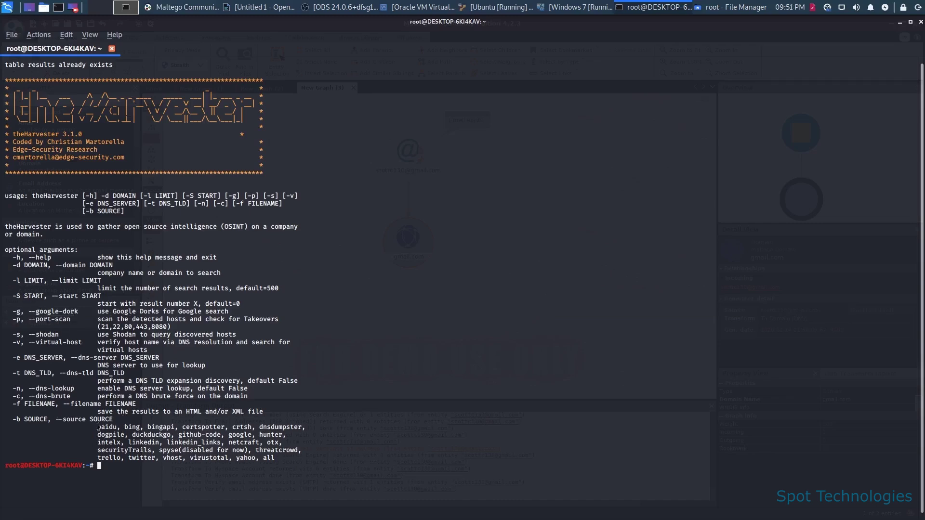
pyautogui.doubleClick(107, 427)
pyautogui.click(133, 432)
pyautogui.doubleClick(133, 432)
pyautogui.click(212, 430)
# Run the command theHarvester -b google -d scoprogramming.
pyautogui.write('theHarvester -d scoprogramming')
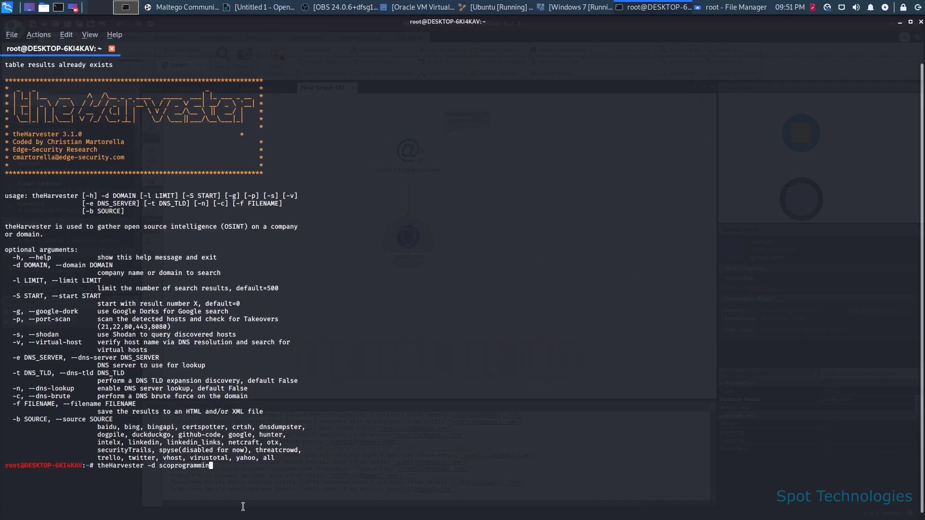
pyautogui.hotkey('ctrl', 'Left')
pyautogui.hotkey('ctrl', 'Left')
pyautogui.press('Left')
pyautogui.write('-b google')
pyautogui.press('Return')
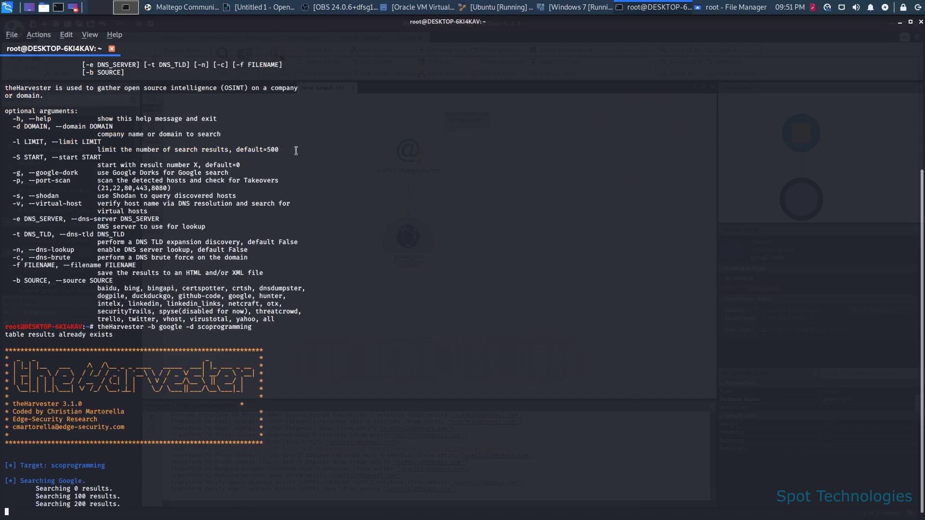
pyautogui.moveTo(296, 150); pyautogui.dragTo(49, 134)
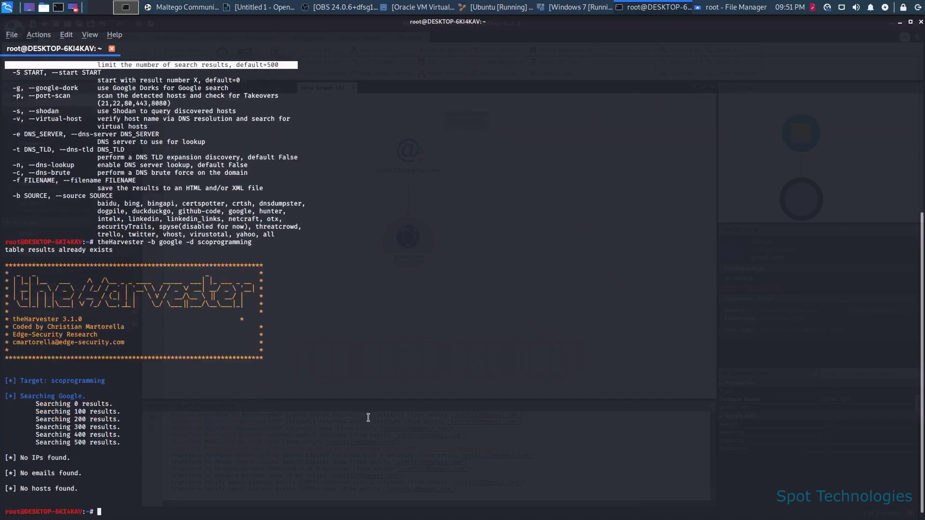
pyautogui.click(381, 408)
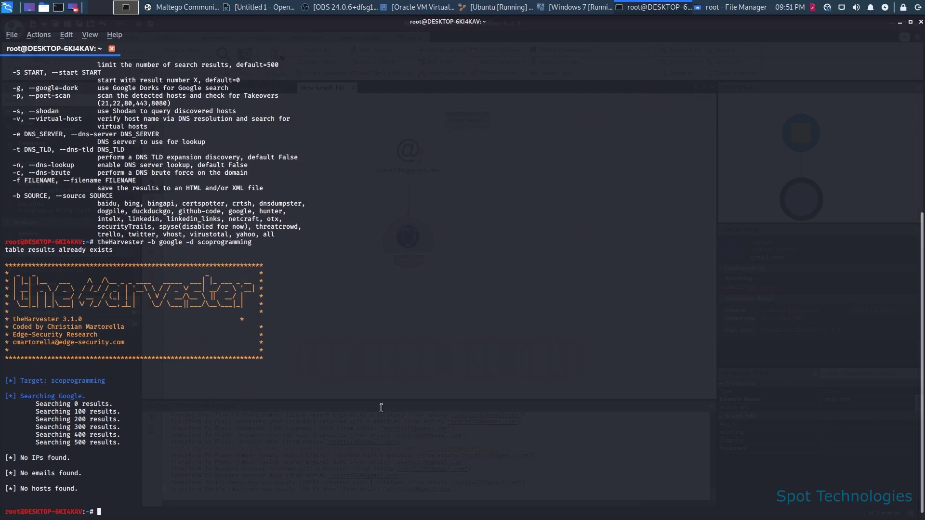
pyautogui.press('Up')
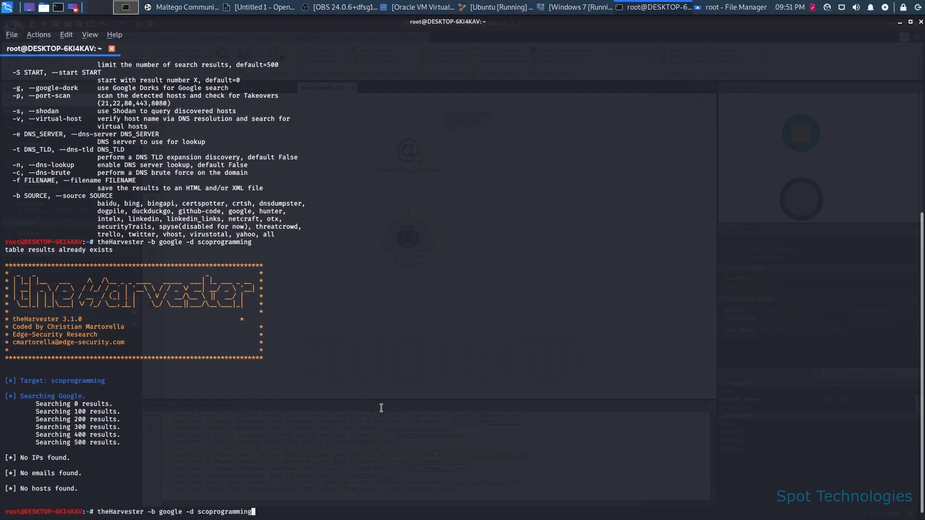
pyautogui.press('BackSpace')
pyautogui.press('BackSpace')
pyautogui.press('BackSpace')
pyautogui.press('BackSpace')
pyautogui.press('BackSpace')
pyautogui.press('BackSpace')
pyautogui.press('BackSpace')
pyautogui.press('BackSpace')
pyautogui.press('BackSpace')
pyautogui.press('BackSpace')
pyautogui.press('BackSpace')
pyautogui.press('BackSpace')
pyautogui.press('BackSpace')
pyautogui.press('BackSpace')
pyautogui.write('scprogramming.com')
pyautogui.press('Return')
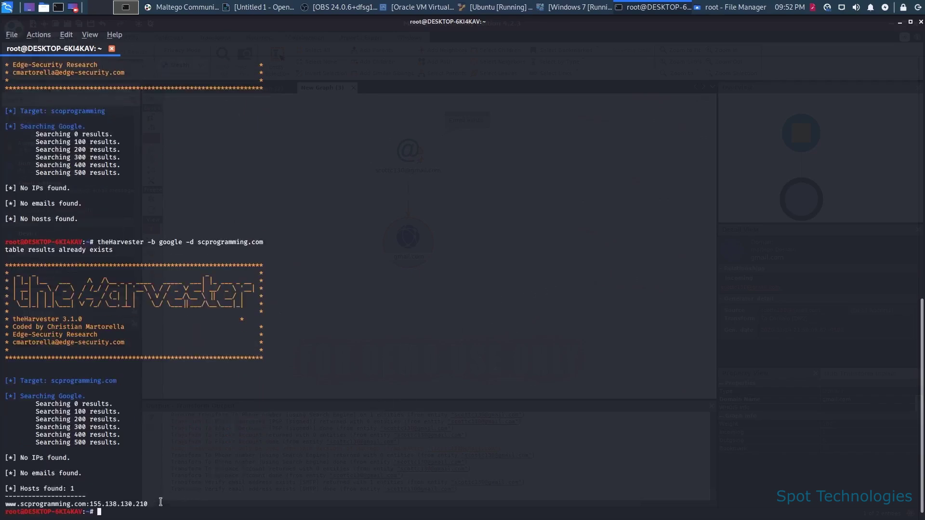
# Rerun theHarvester's Google search with the domain changed to kali.org, returning 2 emails and 19 hosts.
pyautogui.moveTo(163, 504); pyautogui.dragTo(3, 504)
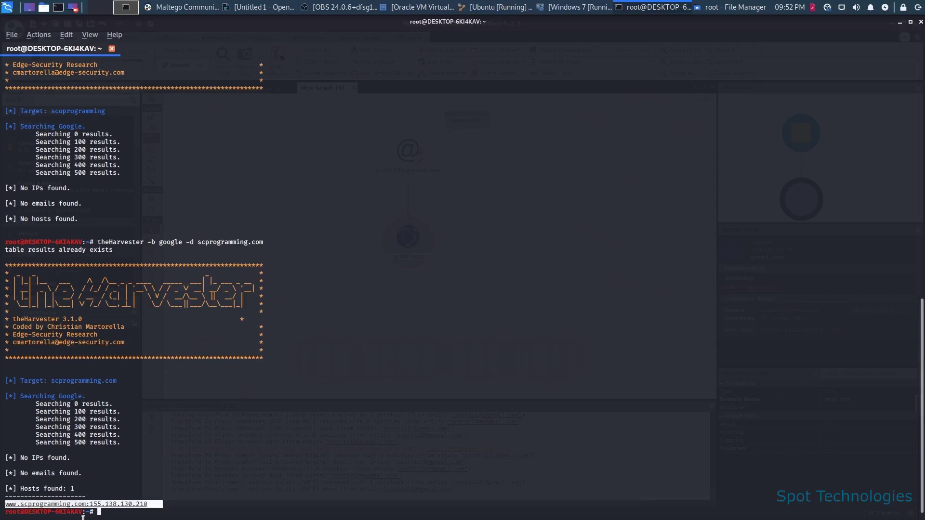
pyautogui.click(155, 516)
pyautogui.press('Up')
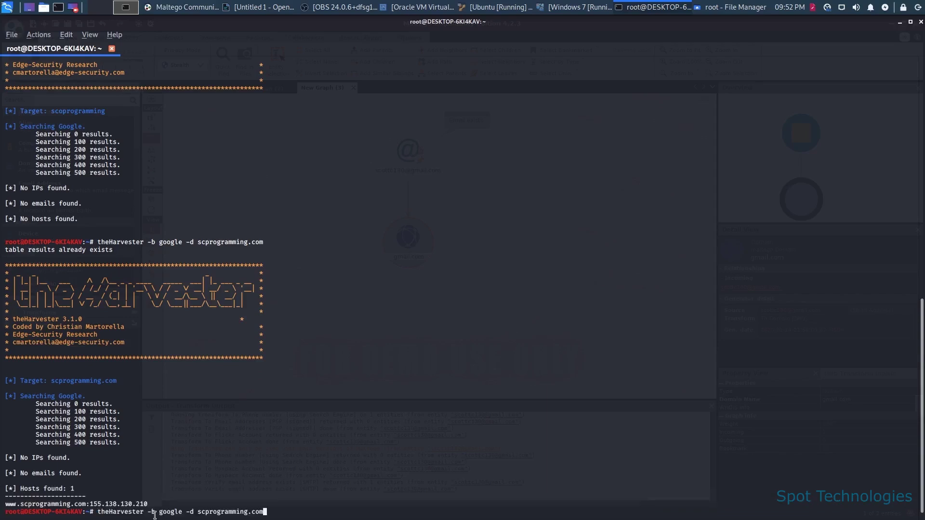
pyautogui.press('BackSpace')
pyautogui.press('BackSpace')
pyautogui.press('BackSpace')
pyautogui.press('BackSpace')
pyautogui.press('BackSpace')
pyautogui.press('BackSpace')
pyautogui.press('BackSpace')
pyautogui.press('BackSpace')
pyautogui.press('BackSpace')
pyautogui.press('BackSpace')
pyautogui.press('BackSpace')
pyautogui.press('BackSpace')
pyautogui.press('BackSpace')
pyautogui.press('BackSpace')
pyautogui.press('BackSpace')
pyautogui.press('BackSpace')
pyautogui.press('BackSpace')
pyautogui.write('kali.org')
pyautogui.press('Return')
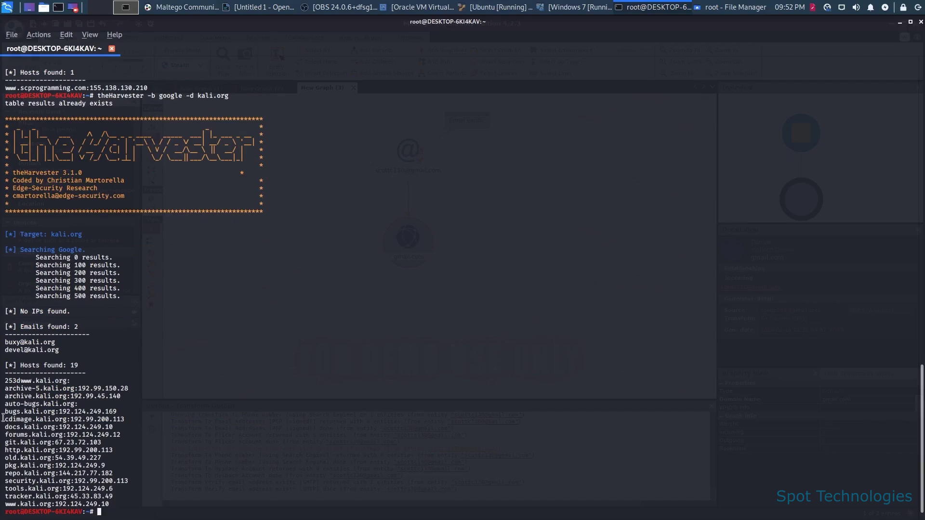
# Highlight the found email addresses, then redisplay theHarvester's help with theHarvester -h.
pyautogui.moveTo(66, 347); pyautogui.dragTo(7, 334)
pyautogui.click(105, 354)
pyautogui.press('Up')
pyautogui.press('BackSpace')
pyautogui.press('BackSpace')
pyautogui.press('BackSpace')
pyautogui.press('BackSpace')
pyautogui.press('BackSpace')
pyautogui.press('BackSpace')
pyautogui.press('BackSpace')
pyautogui.press('BackSpace')
pyautogui.press('BackSpace')
pyautogui.press('BackSpace')
pyautogui.press('BackSpace')
pyautogui.press('BackSpace')
pyautogui.press('BackSpace')
pyautogui.press('BackSpace')
pyautogui.press('BackSpace')
pyautogui.press('BackSpace')
pyautogui.press('BackSpace')
pyautogui.press('BackSpace')
pyautogui.press('BackSpace')
pyautogui.press('BackSpace')
pyautogui.write('h')
pyautogui.press('Return')
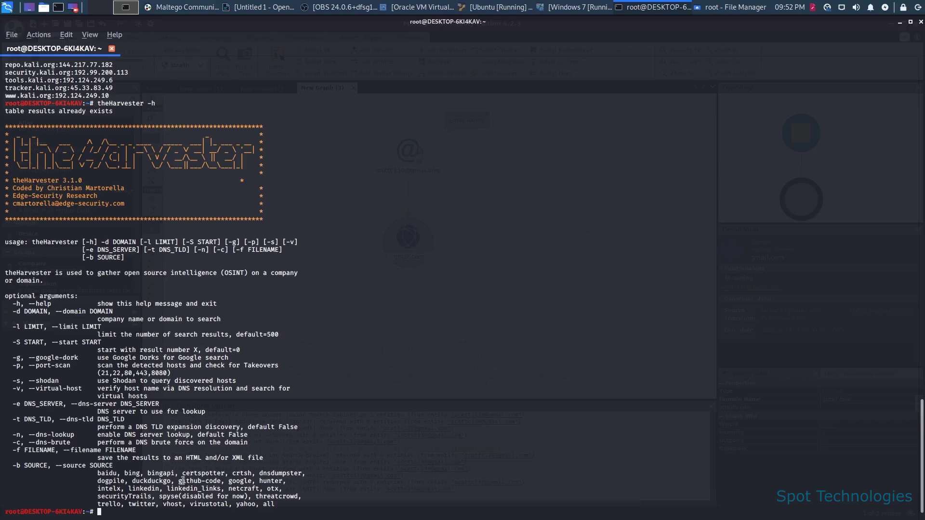
pyautogui.doubleClick(140, 490)
pyautogui.click(149, 481)
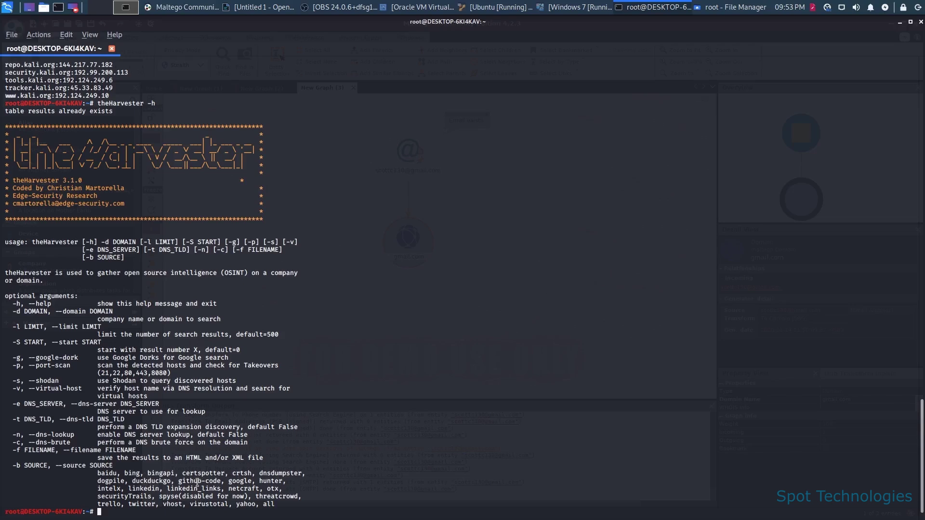